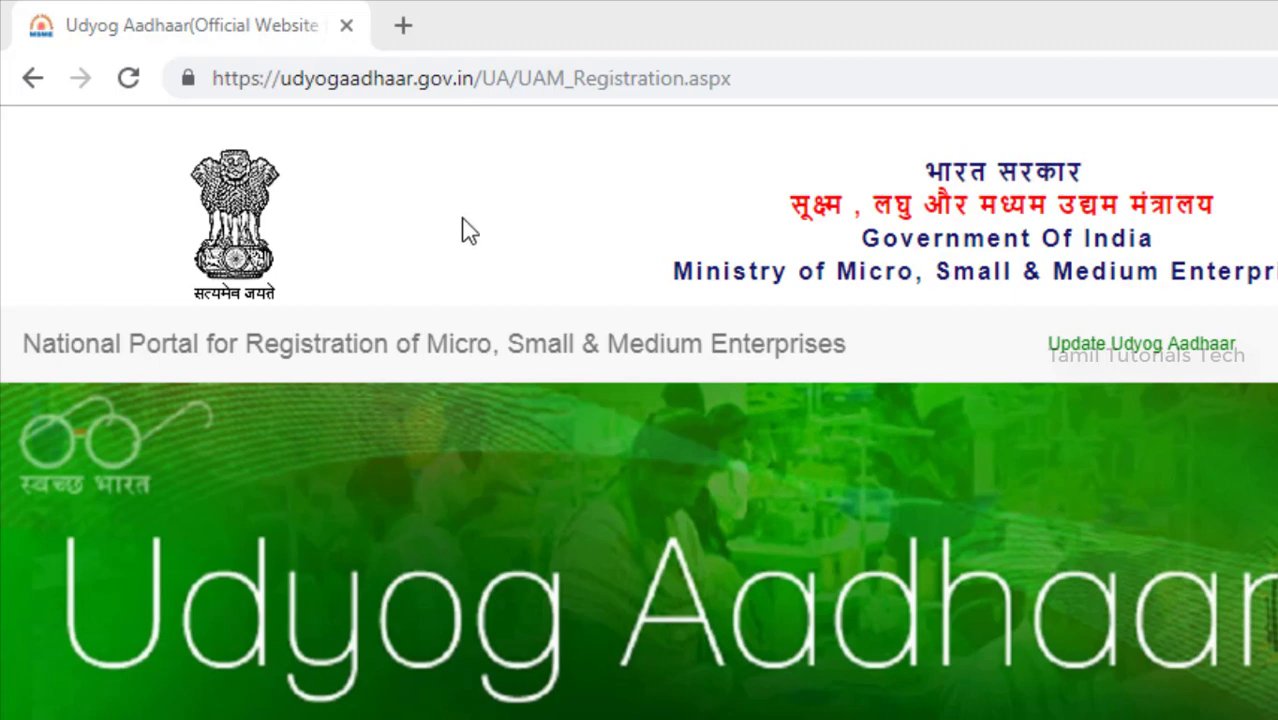
Step: Enter the Aadhaar number and the entrepreneur's name exactly as printed on the Aadhaar card
{"action": "scroll", "coordinate": [678, 590], "scroll_direction": "down", "scroll_amount": 10}
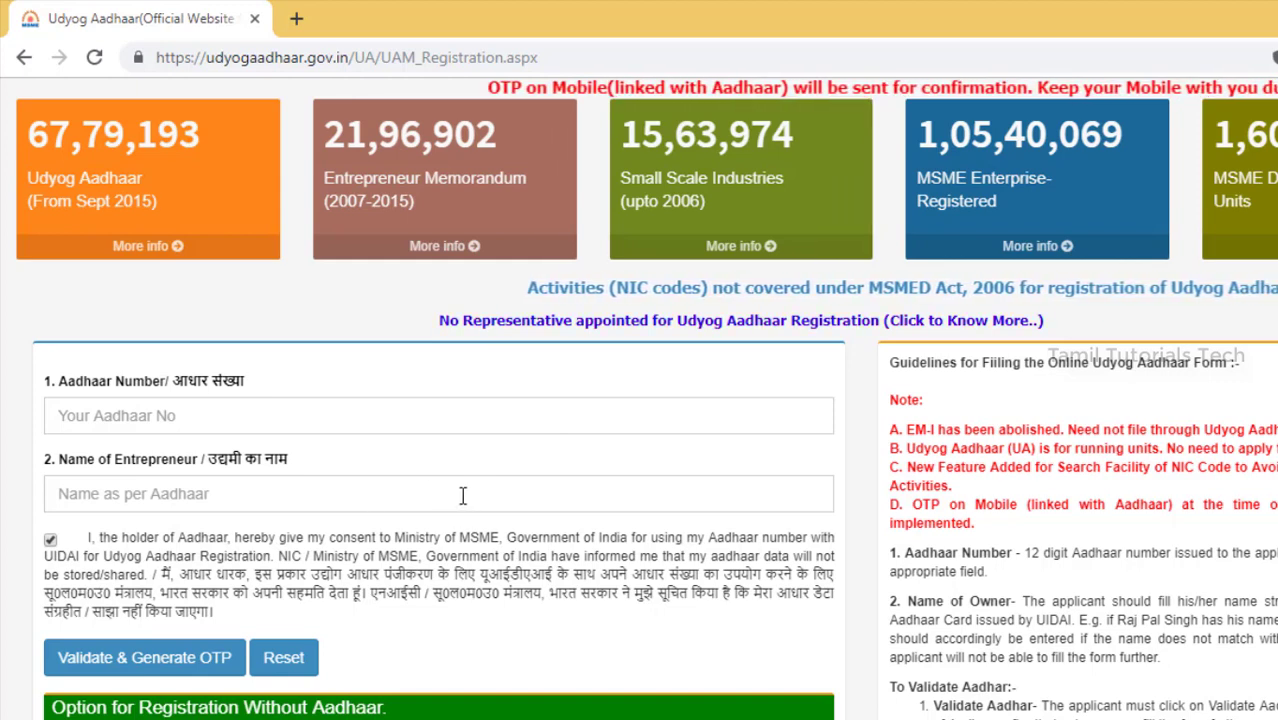
{"action": "left_click", "coordinate": [311, 423]}
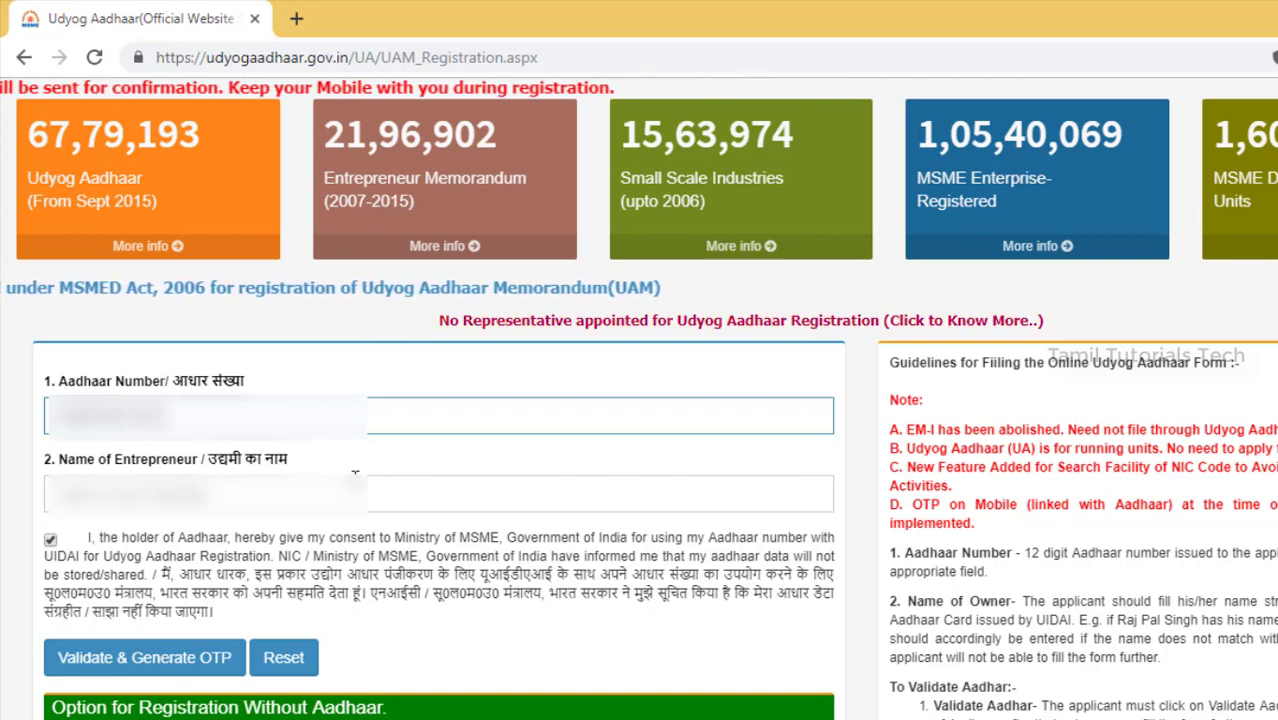
{"action": "left_click", "coordinate": [368, 494]}
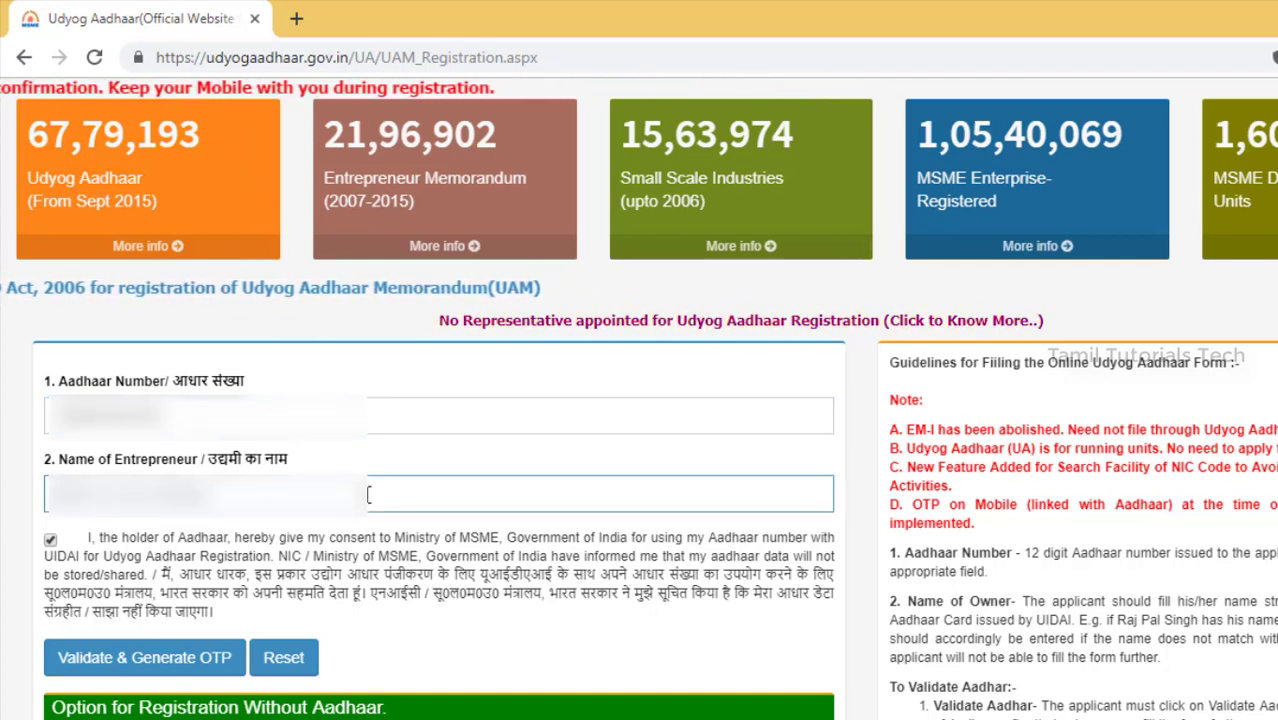
{"action": "type", "text": "***"}
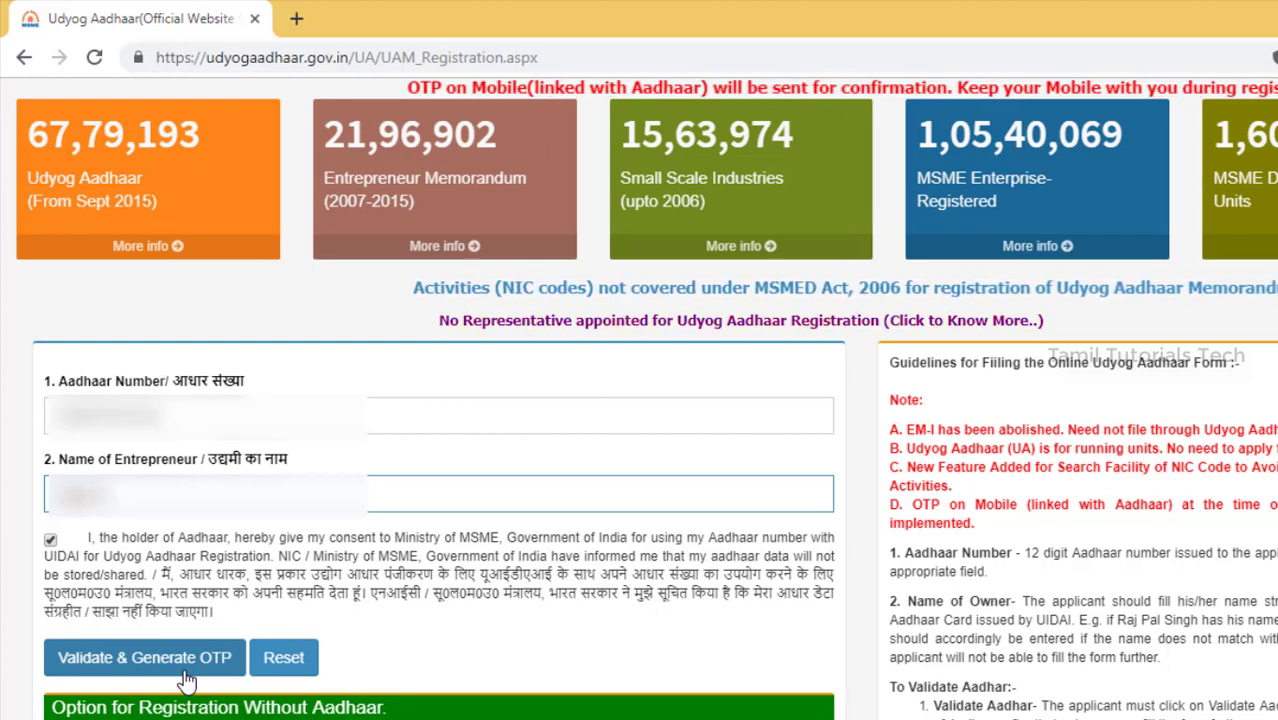
Step: Request an OTP for the Aadhaar and validate it with the code received on the mobile
{"action": "left_click", "coordinate": [188, 677]}
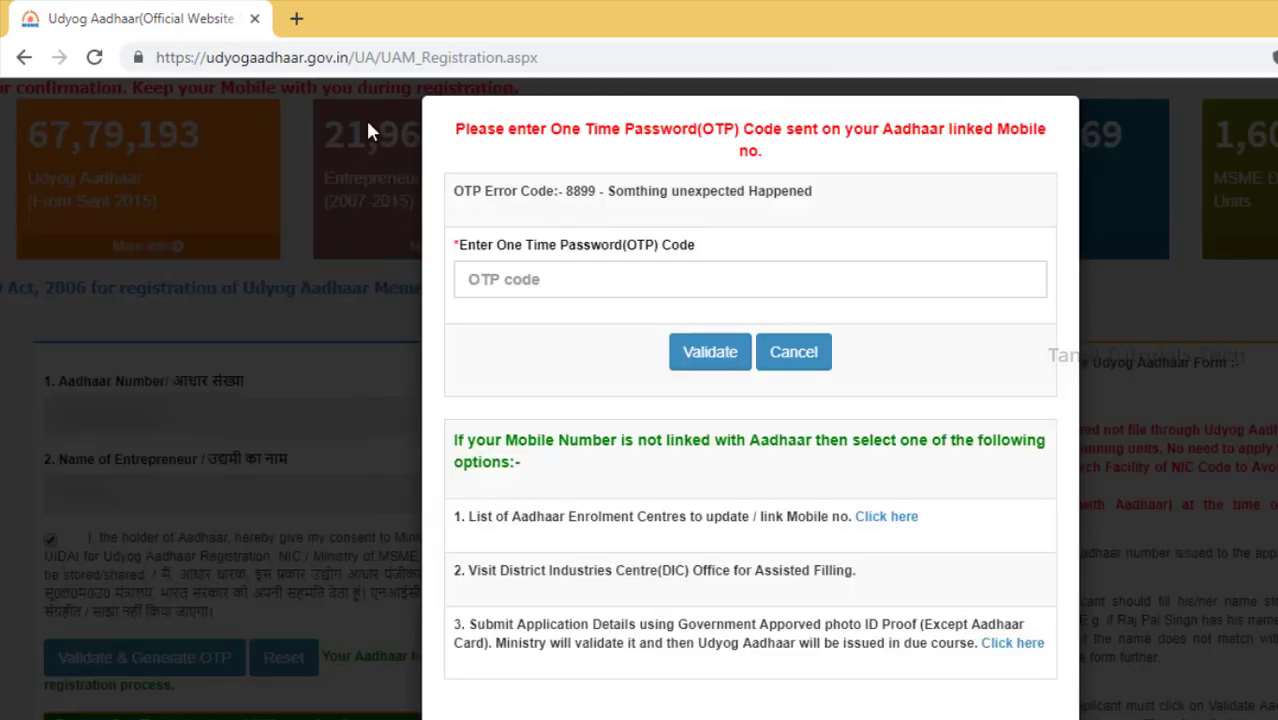
{"action": "left_click", "coordinate": [482, 286]}
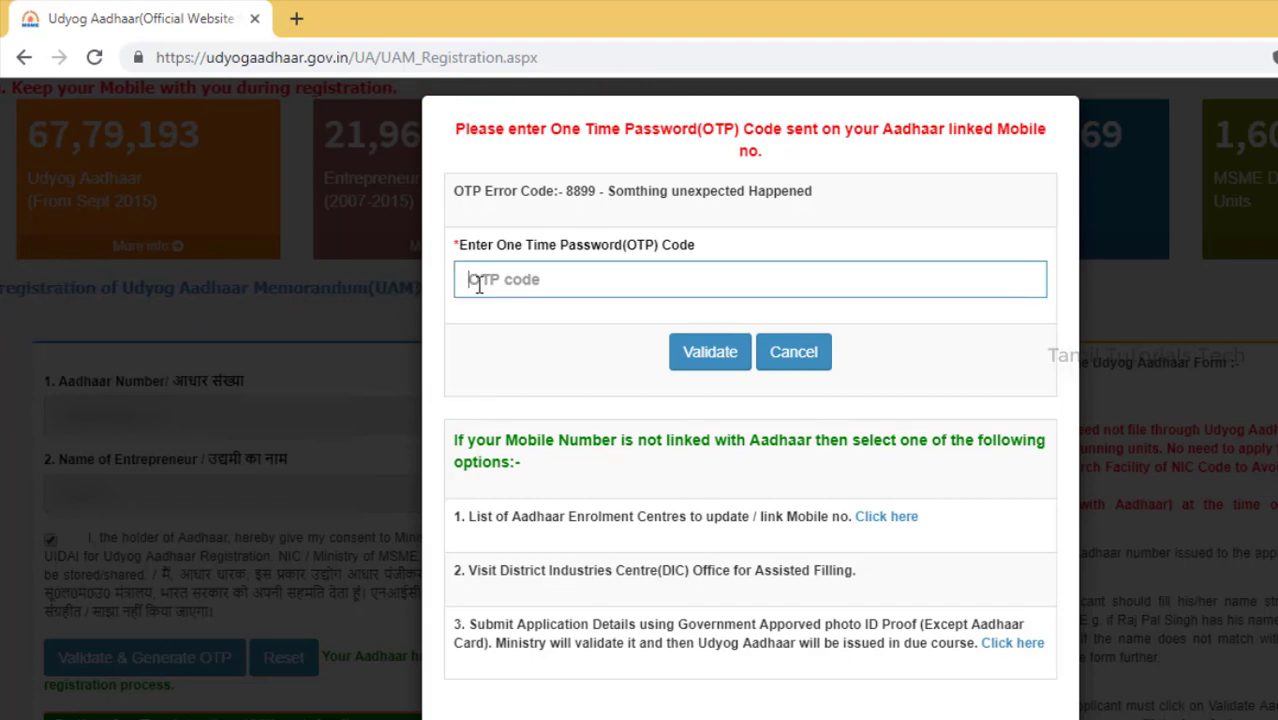
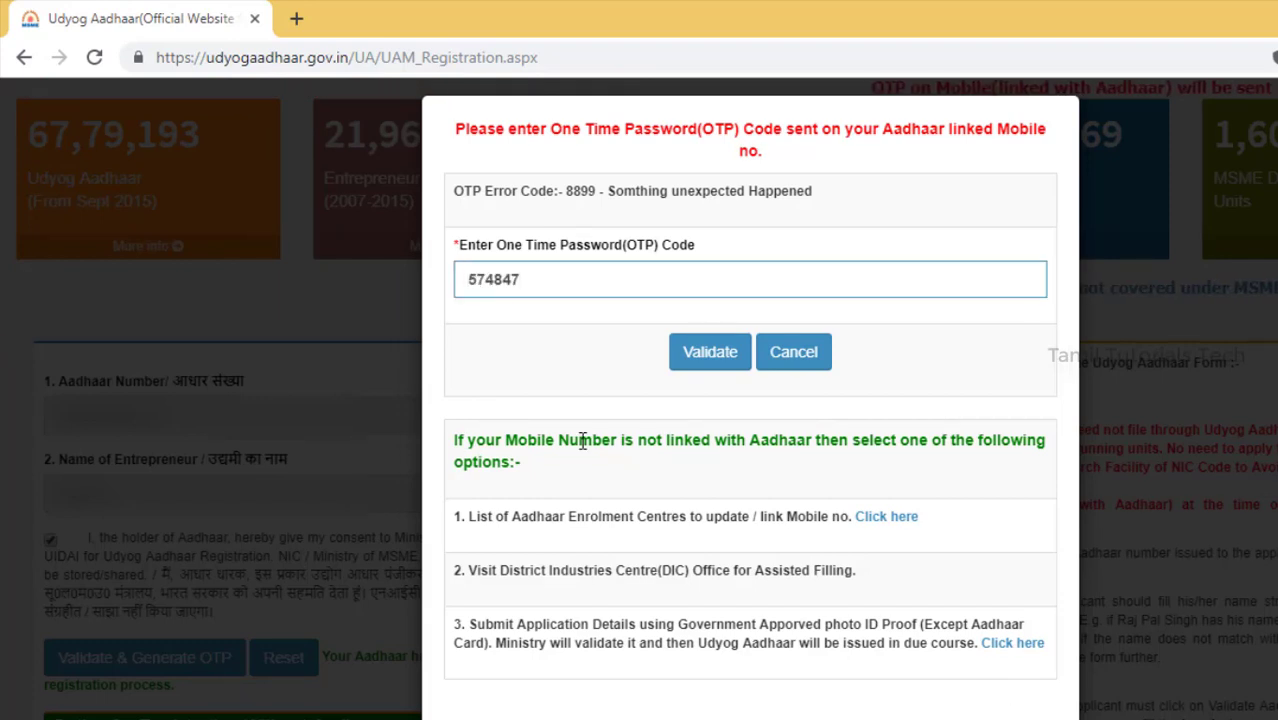
{"action": "left_click", "coordinate": [712, 365]}
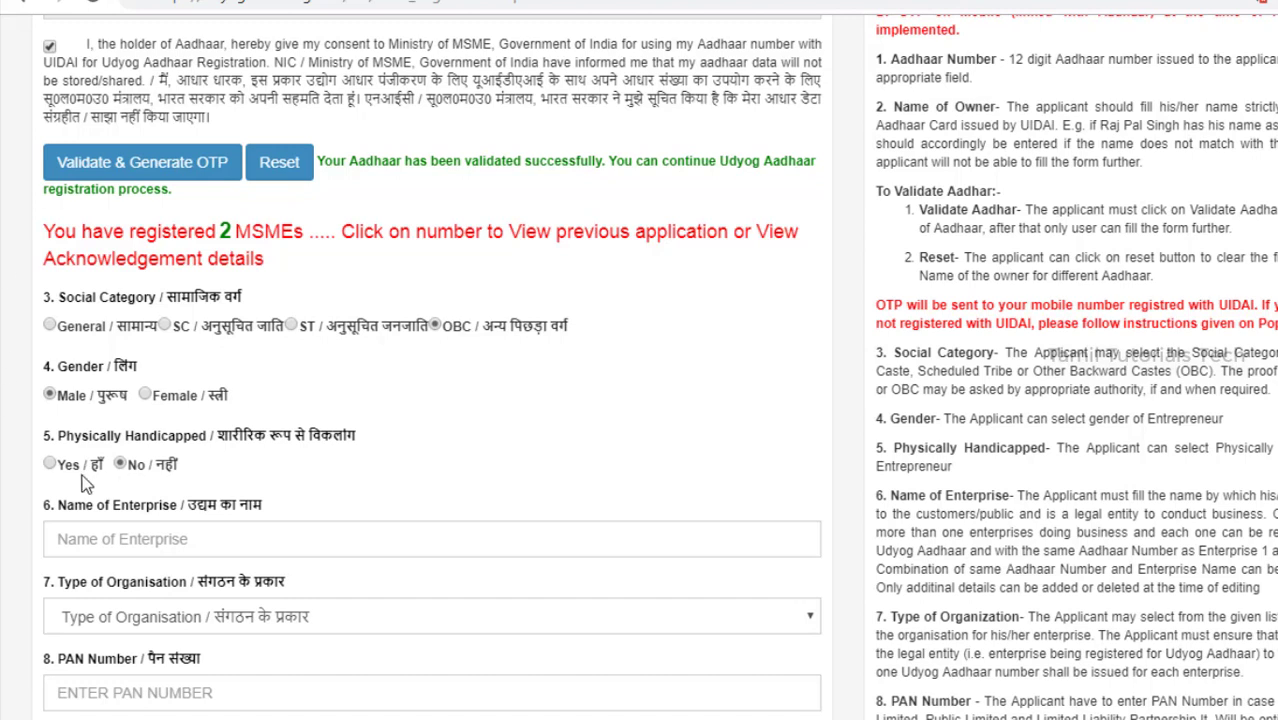
Step: Enter 'RR TECH' as the enterprise name and choose '1. Proprietary' as the organisation type
{"action": "left_click", "coordinate": [167, 545]}
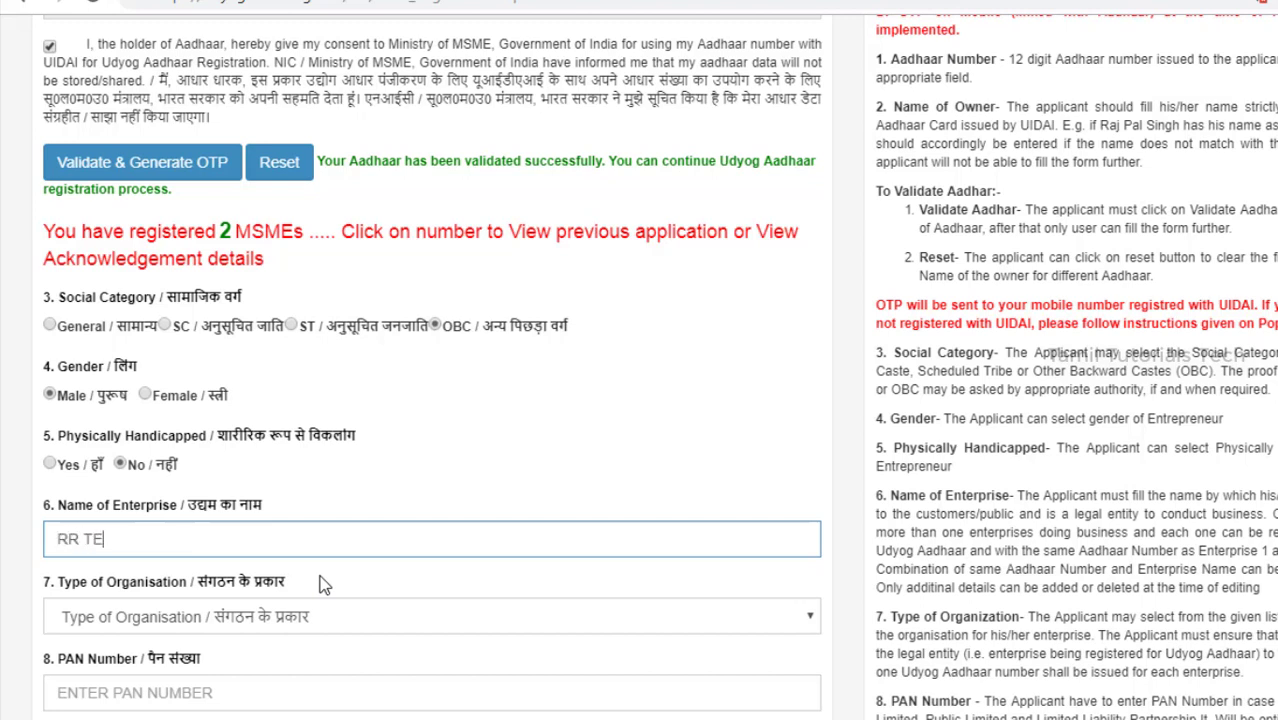
{"action": "left_click", "coordinate": [332, 630]}
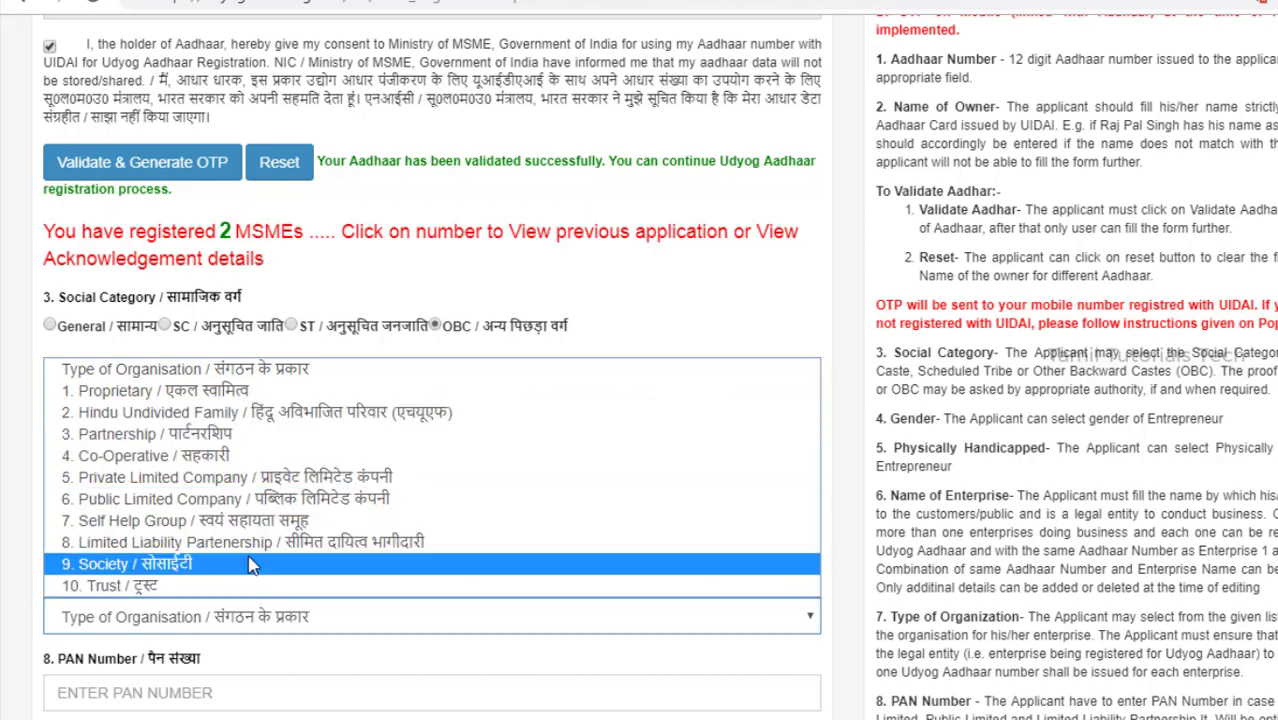
{"action": "left_click", "coordinate": [216, 391]}
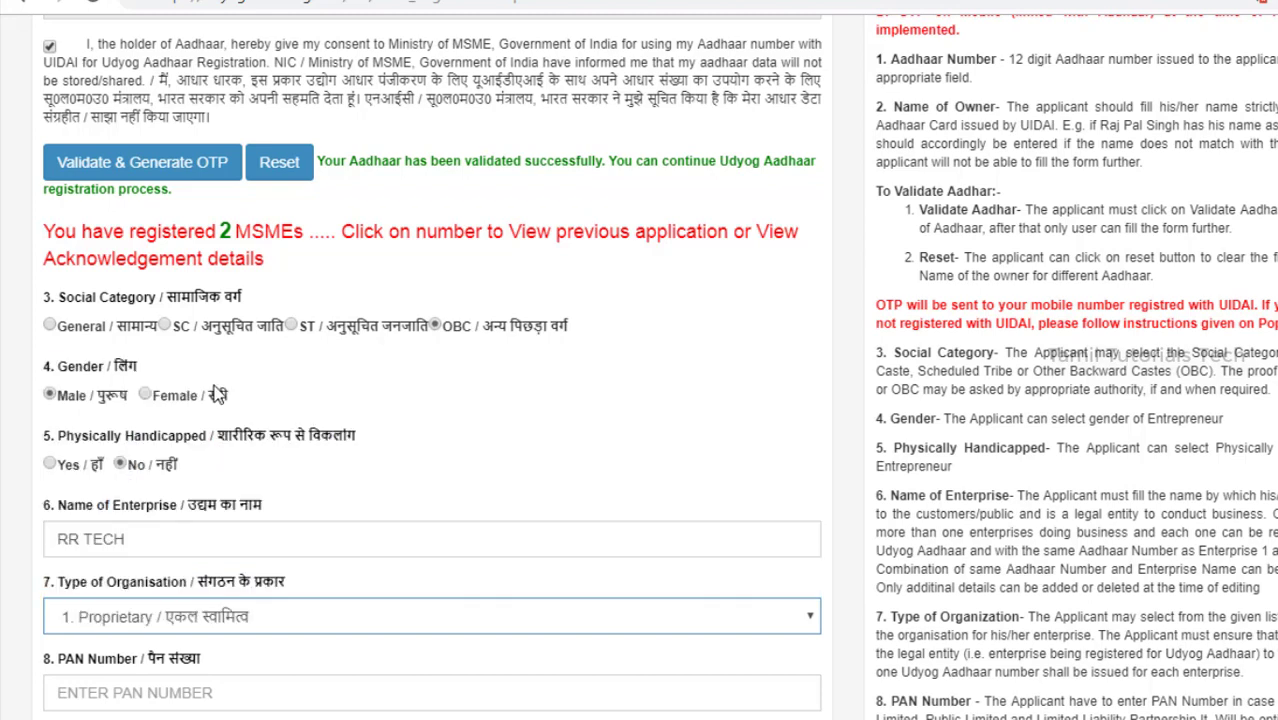
Step: Enter the PAN and the plant's address, including the premises name and pin code
{"action": "scroll", "coordinate": [640, 400], "scroll_direction": "down", "scroll_amount": 4}
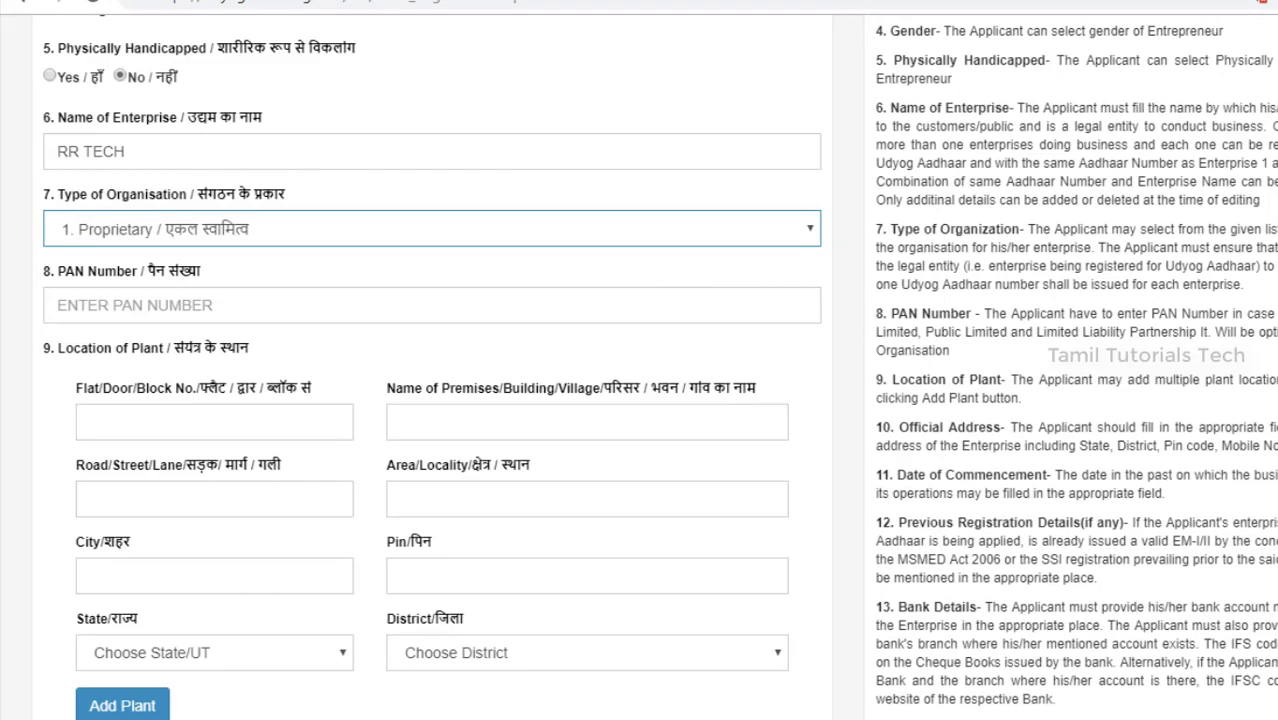
{"action": "left_click", "coordinate": [312, 287]}
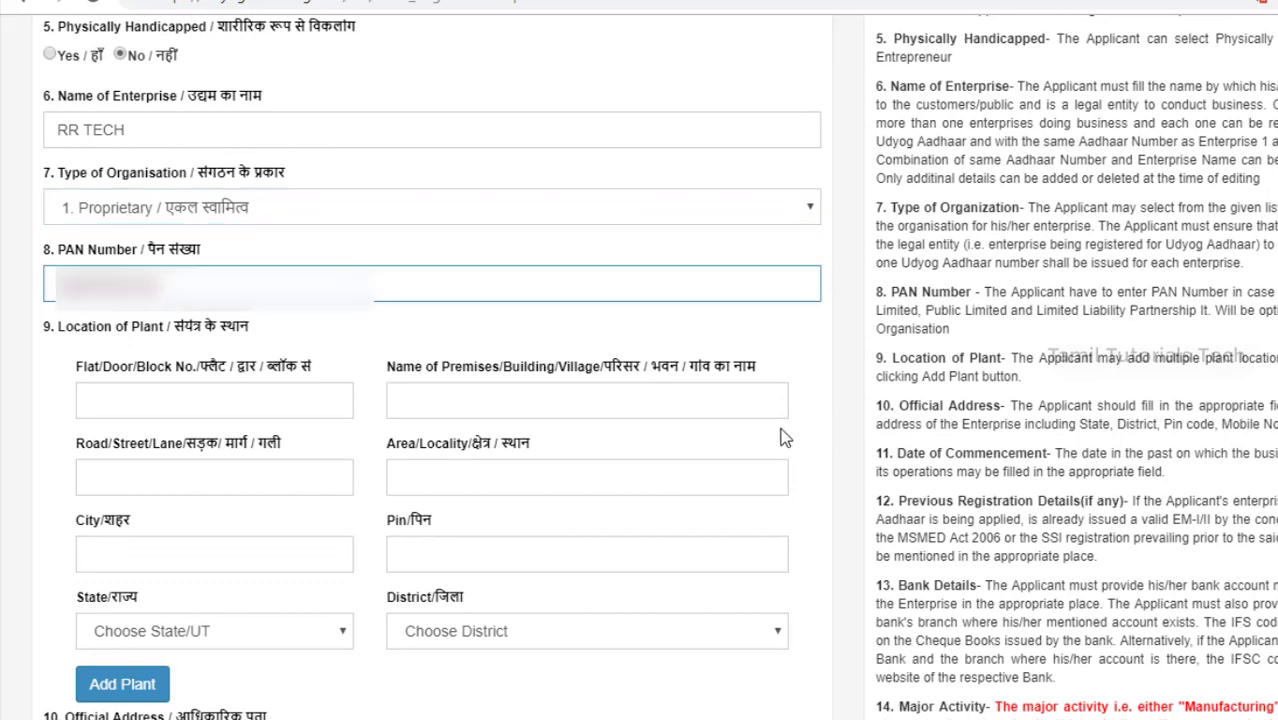
{"action": "left_click", "coordinate": [266, 401]}
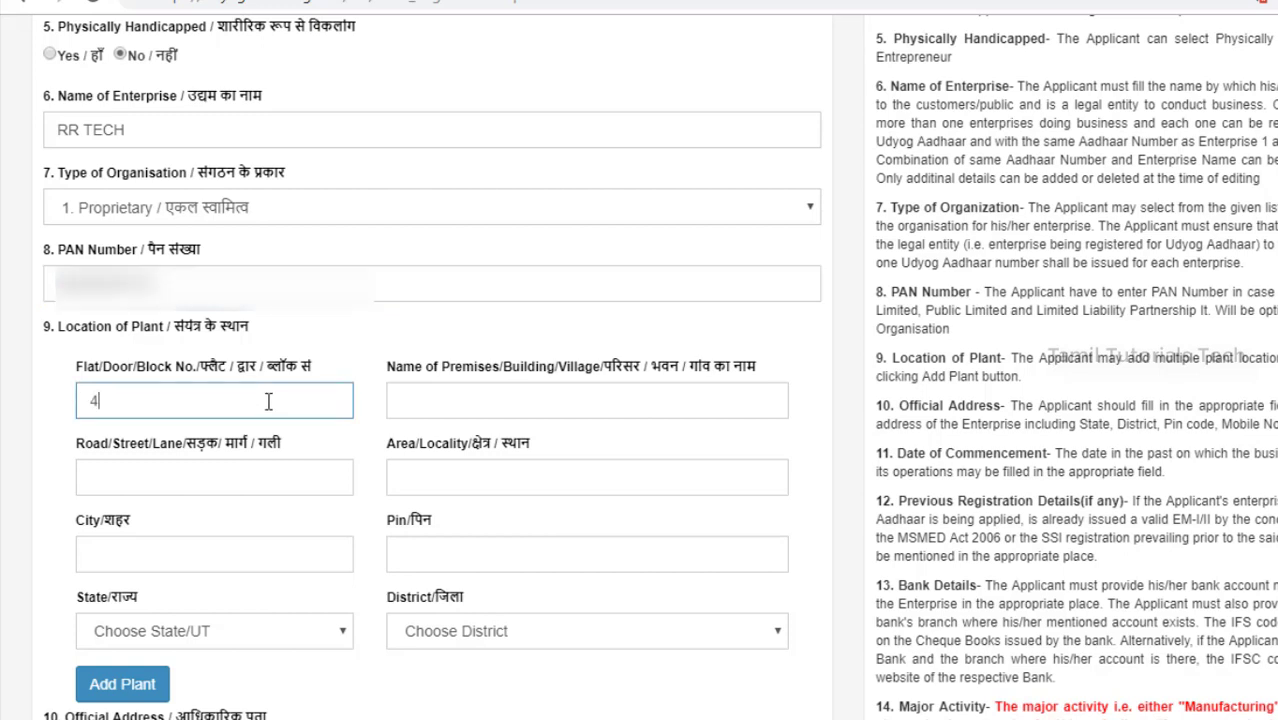
{"action": "left_click", "coordinate": [418, 403]}
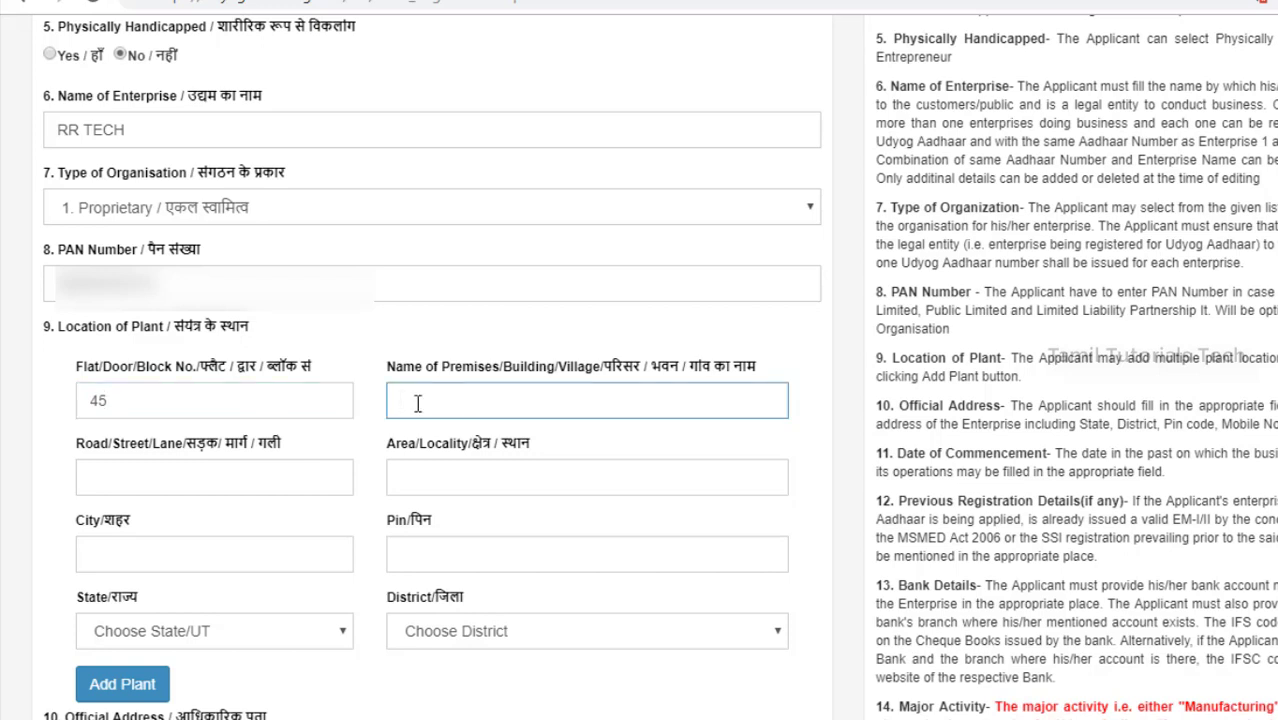
{"action": "type", "text": "PALACODE"}
{"action": "left_click", "coordinate": [257, 488]}
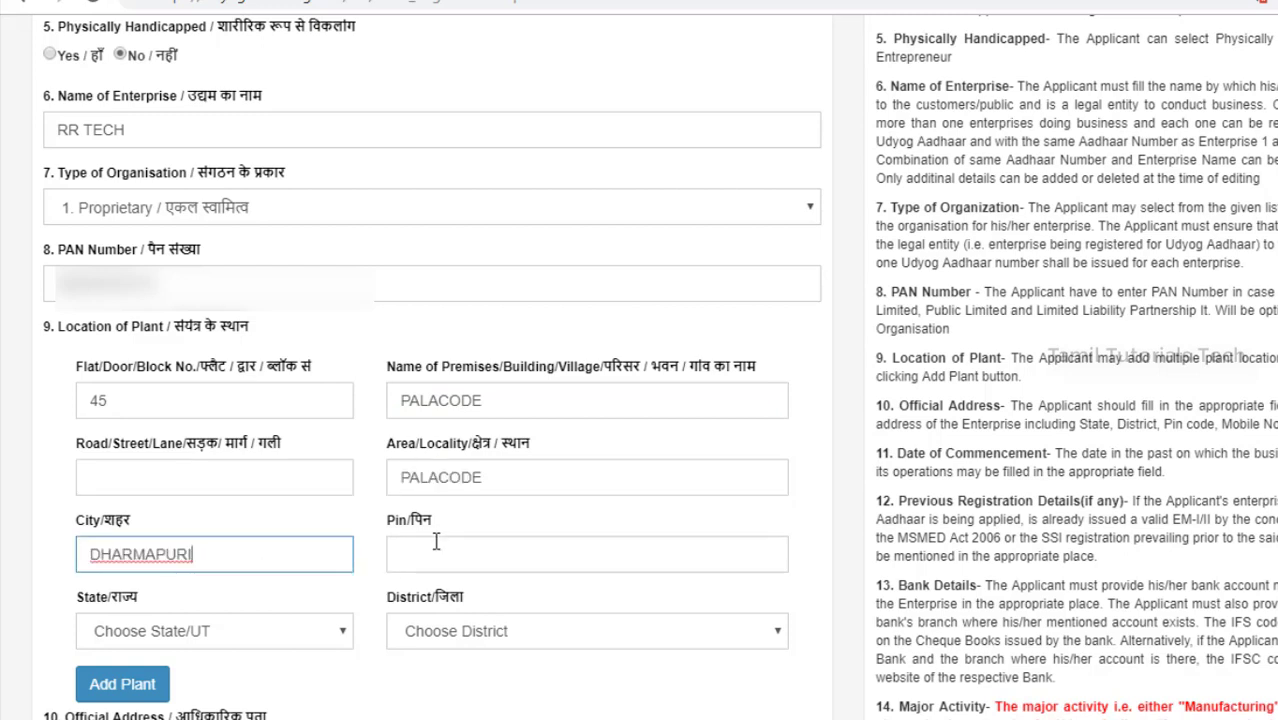
{"action": "left_click", "coordinate": [436, 553]}
{"action": "type", "text": "636808"}
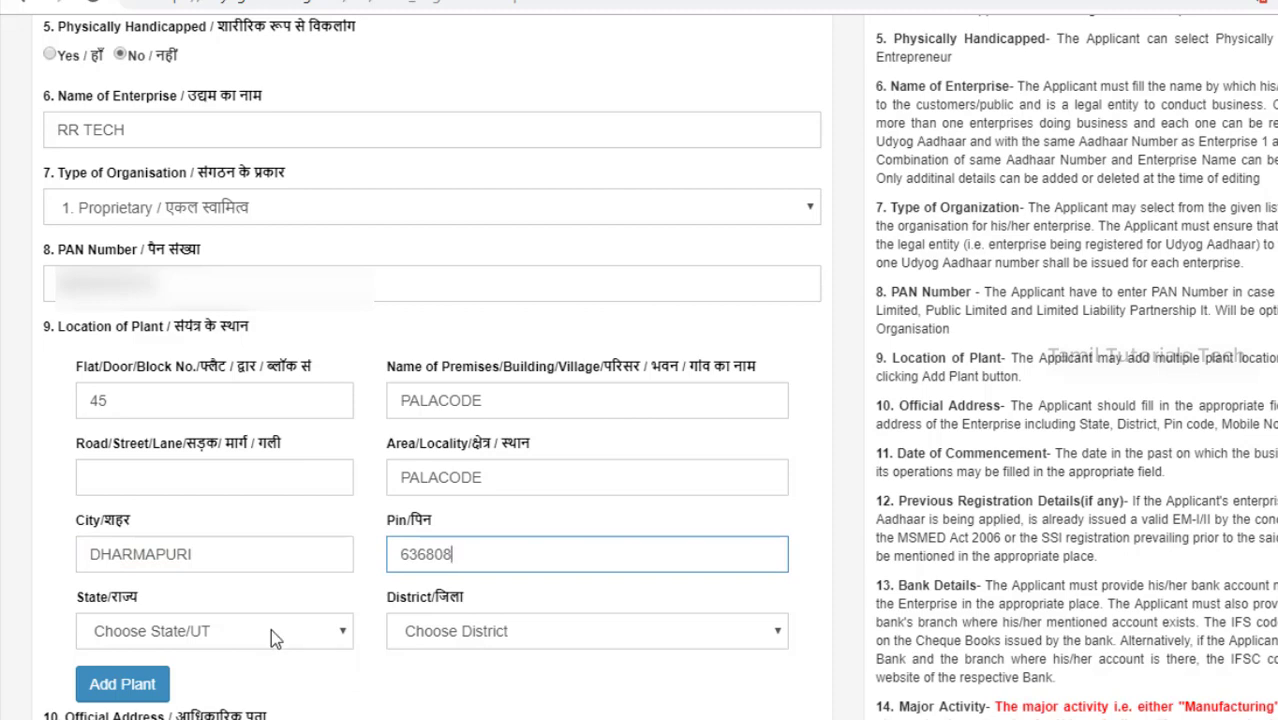
Step: Set the plant's state to Tamil Nadu and district to Dharmapuri, then try adding the plant
{"action": "left_click", "coordinate": [271, 631]}
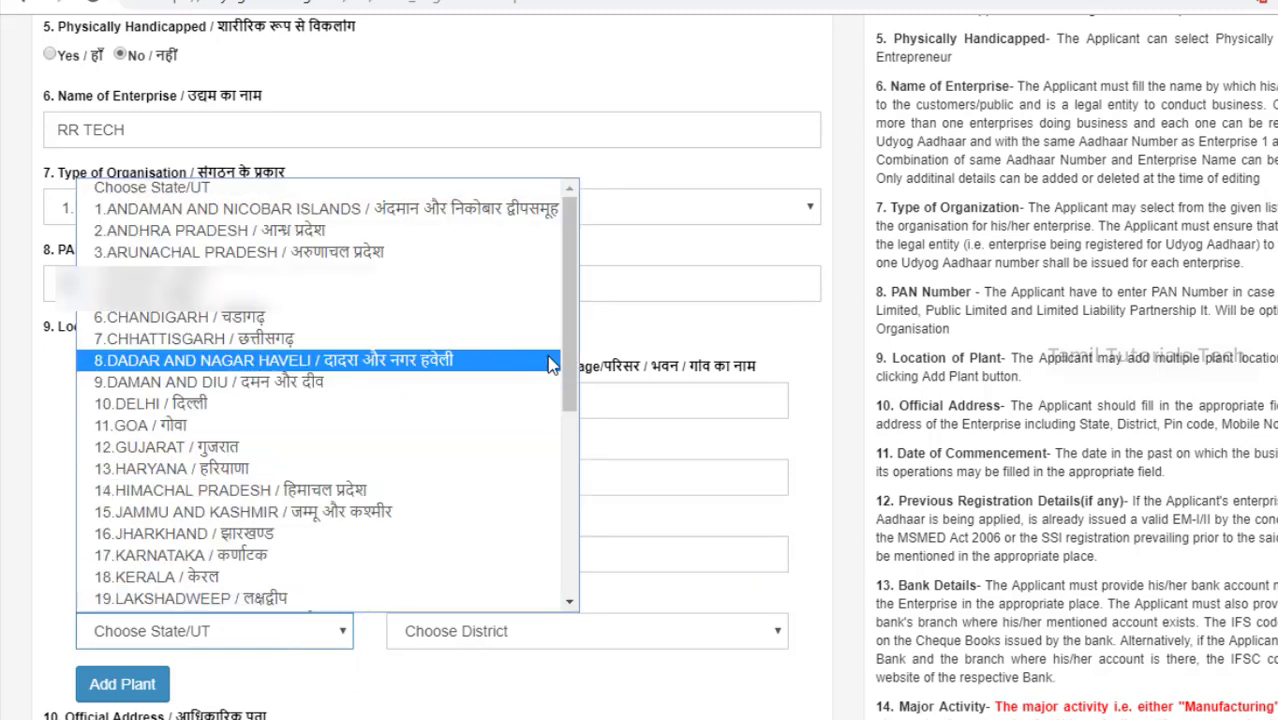
{"action": "left_click_drag", "start_coordinate": [568, 365], "coordinate": [558, 593]}
{"action": "left_click", "coordinate": [180, 490]}
{"action": "left_click", "coordinate": [422, 636]}
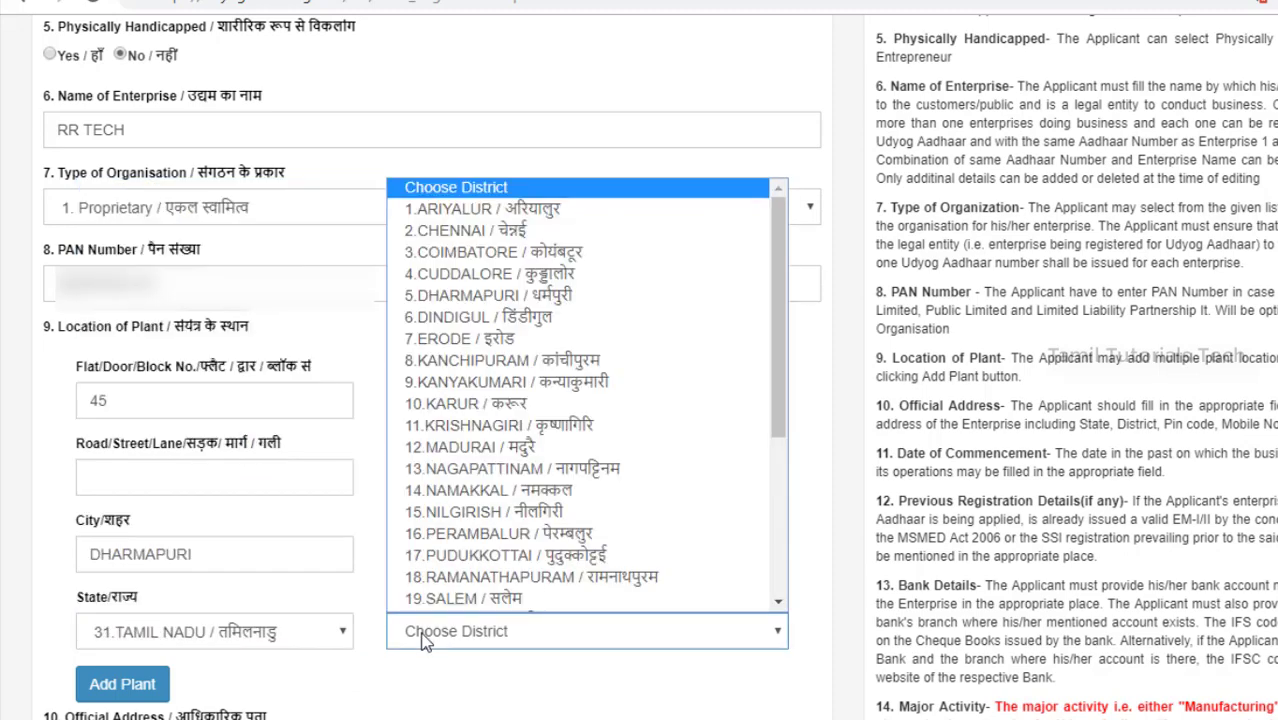
{"action": "left_click", "coordinate": [514, 295]}
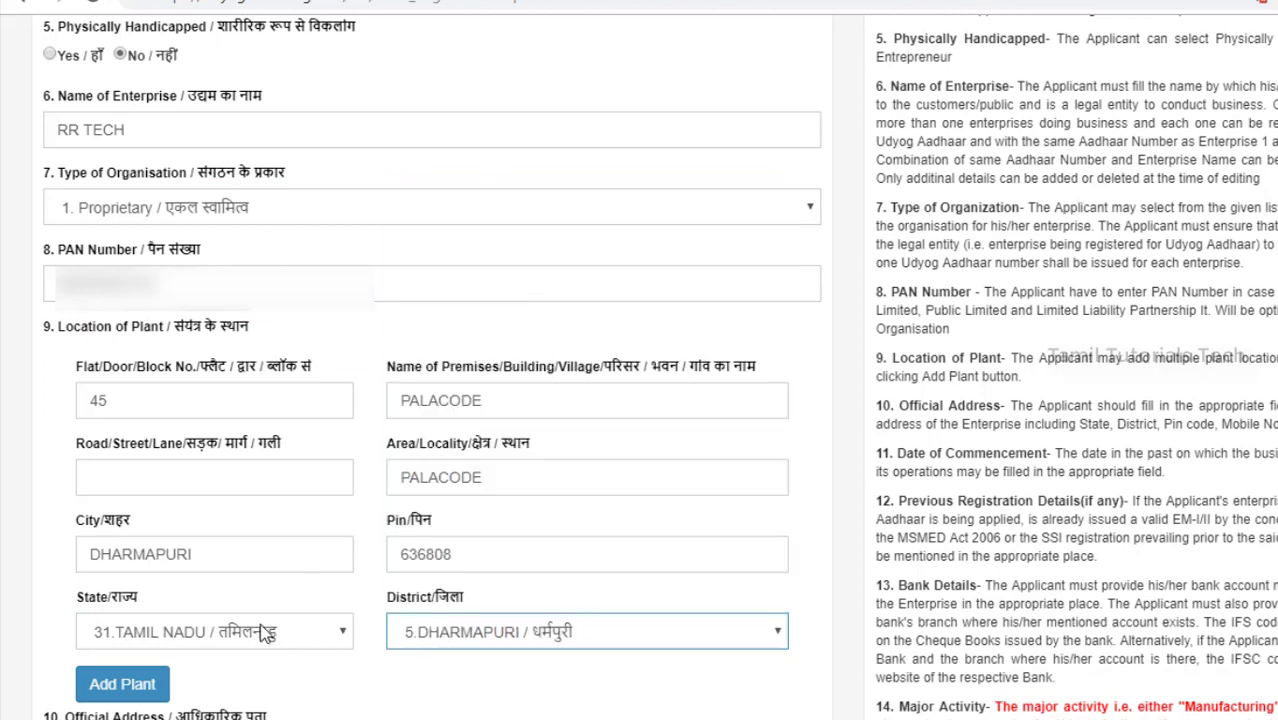
{"action": "double_click", "coordinate": [122, 684]}
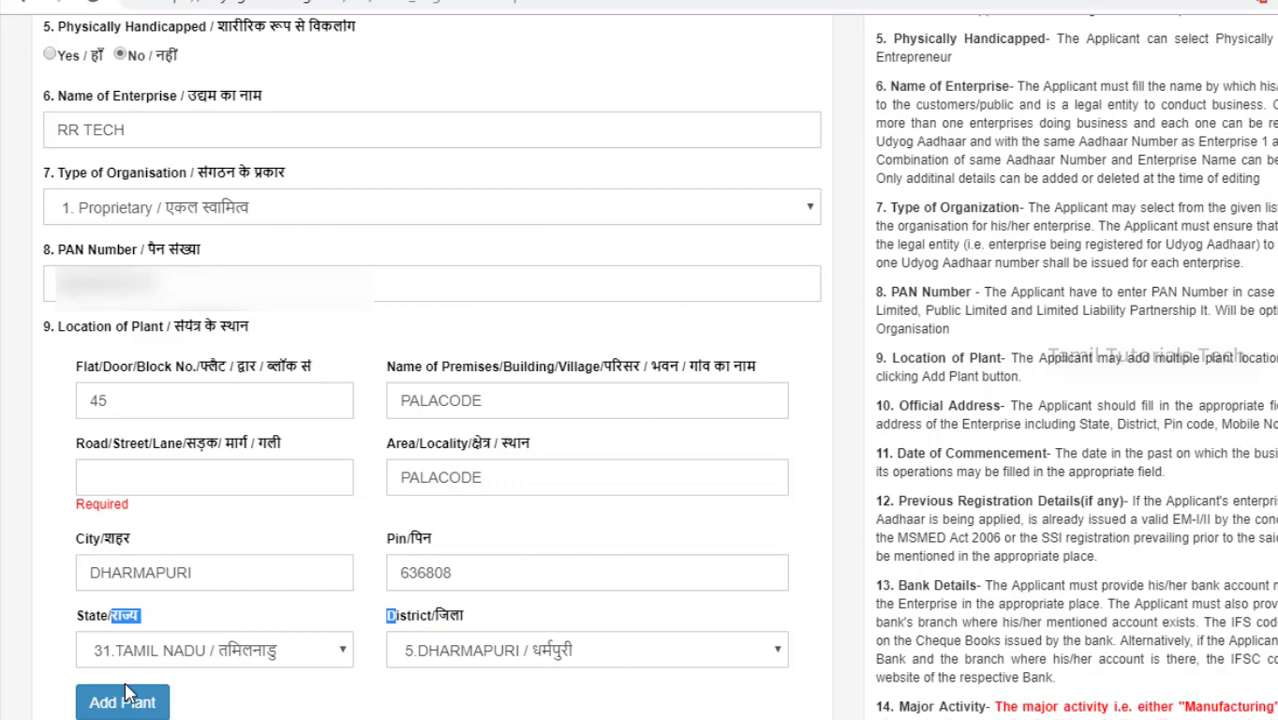
{"action": "left_click", "coordinate": [122, 700]}
{"action": "scroll", "coordinate": [125, 692], "scroll_direction": "down", "scroll_amount": 3}
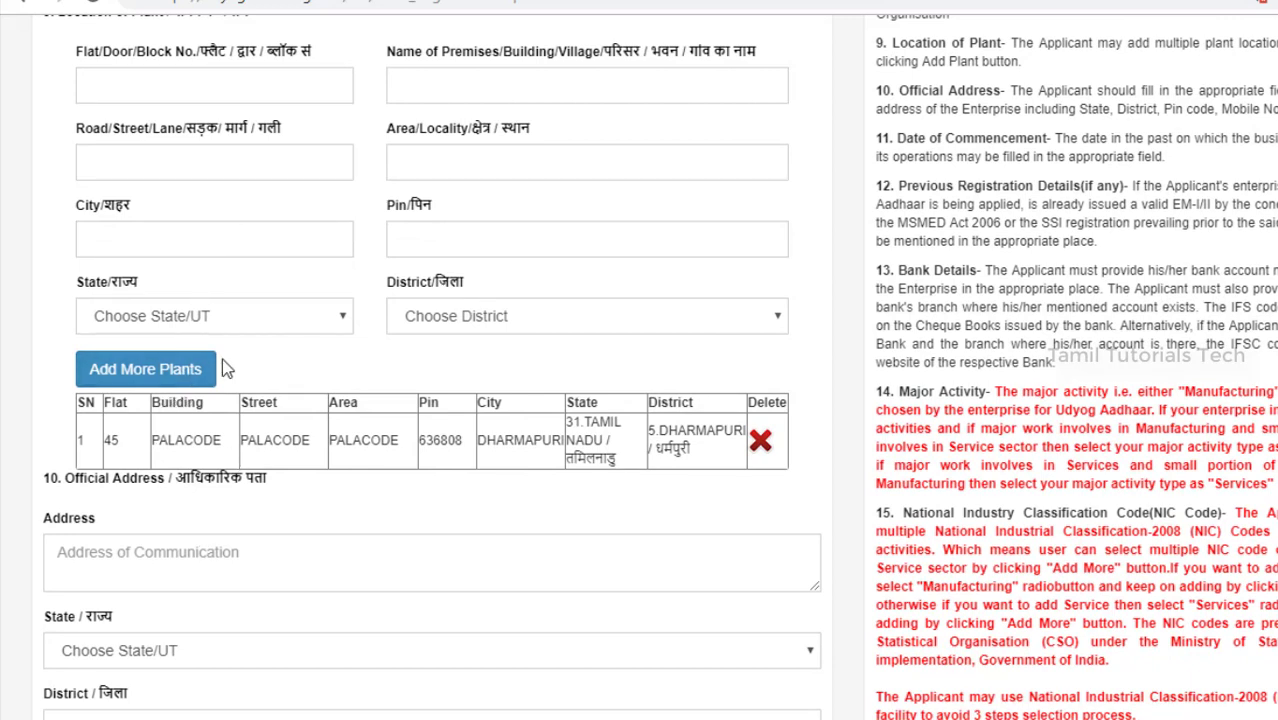
Step: Paste the official address and set the state to Tamil Nadu and the district to Dharmapuri
{"action": "left_click", "coordinate": [204, 561]}
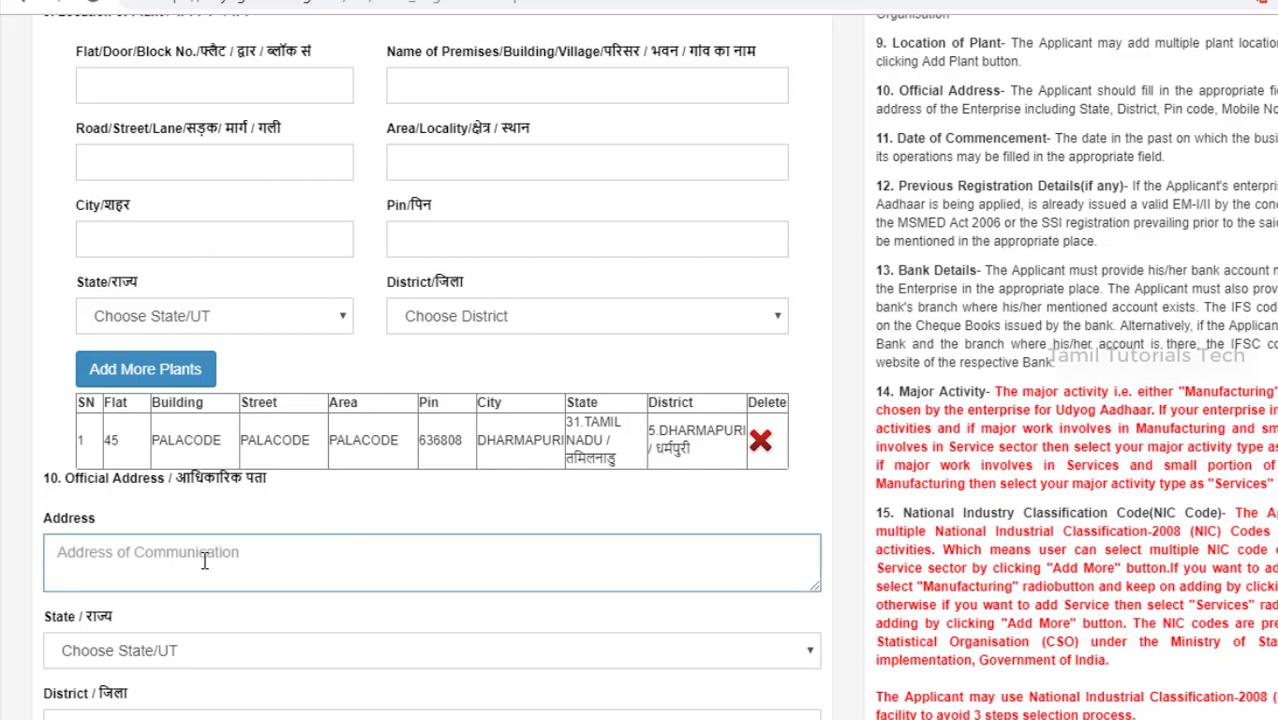
{"action": "type", "text": "KARIMANGALAM, DHARMAPURI"}
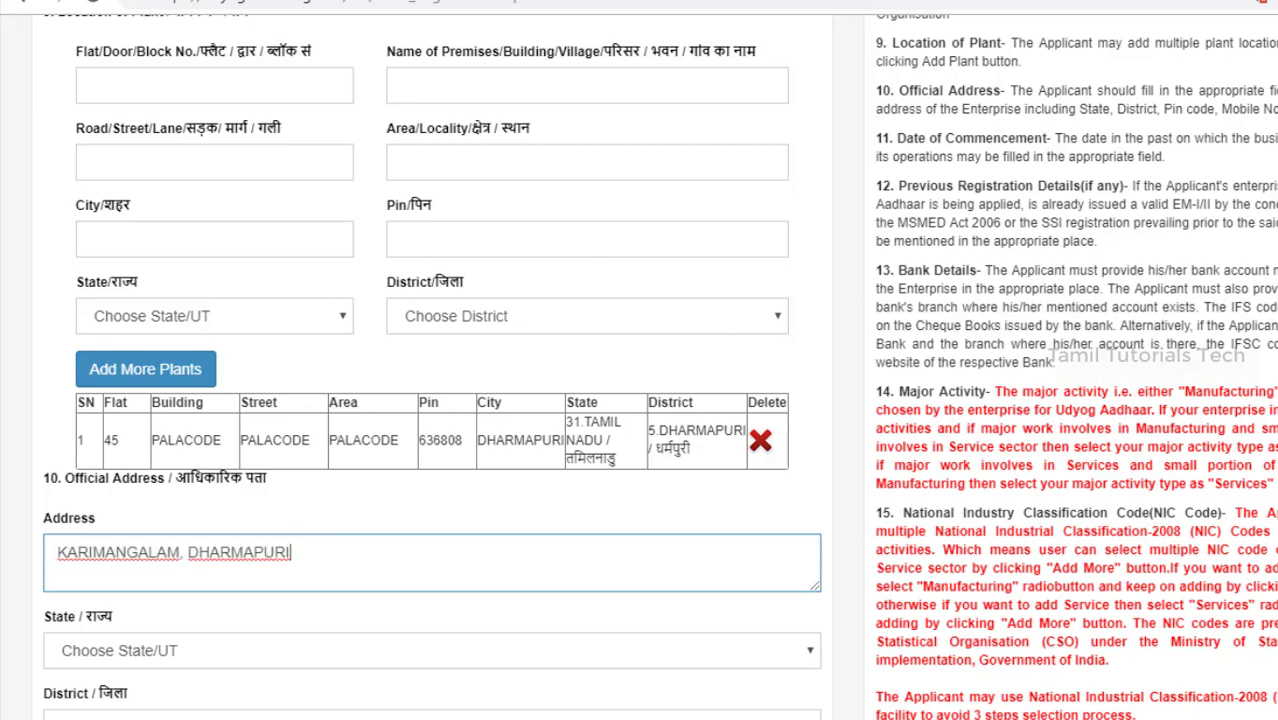
{"action": "scroll", "coordinate": [693, 370], "scroll_direction": "down", "scroll_amount": 3}
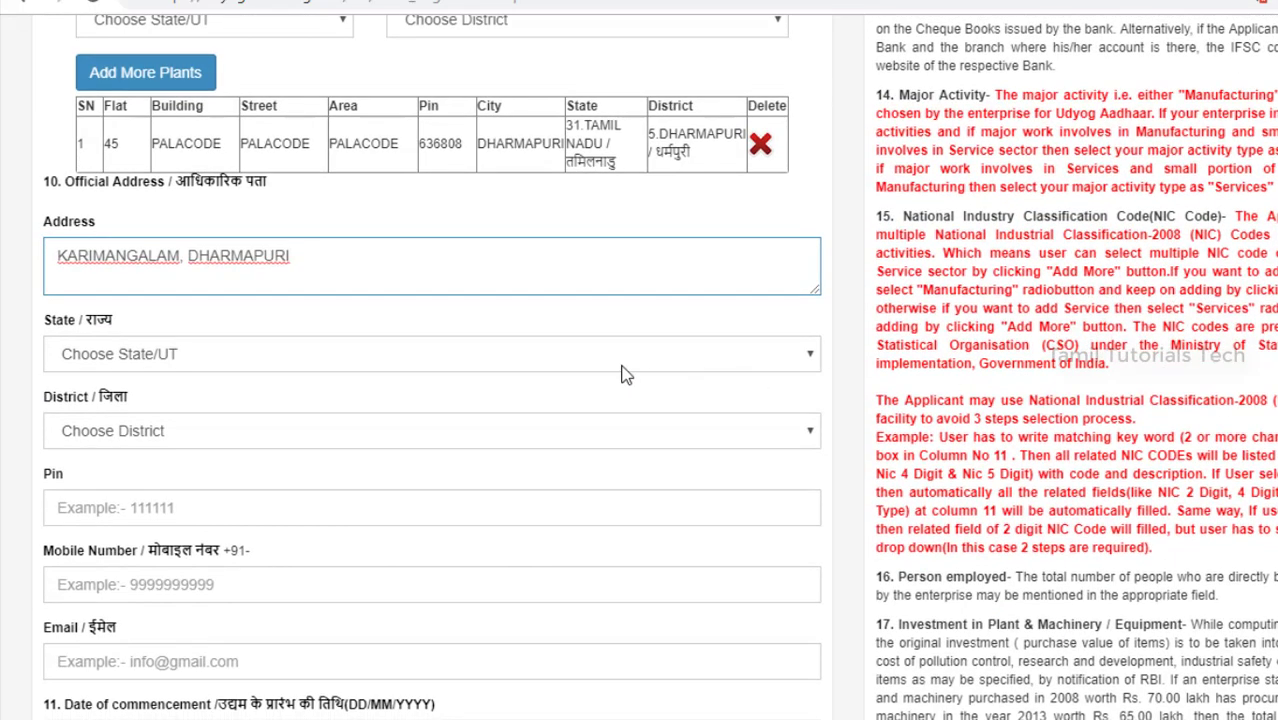
{"action": "left_click", "coordinate": [622, 368]}
{"action": "scroll", "coordinate": [707, 134], "scroll_direction": "down", "scroll_amount": 1}
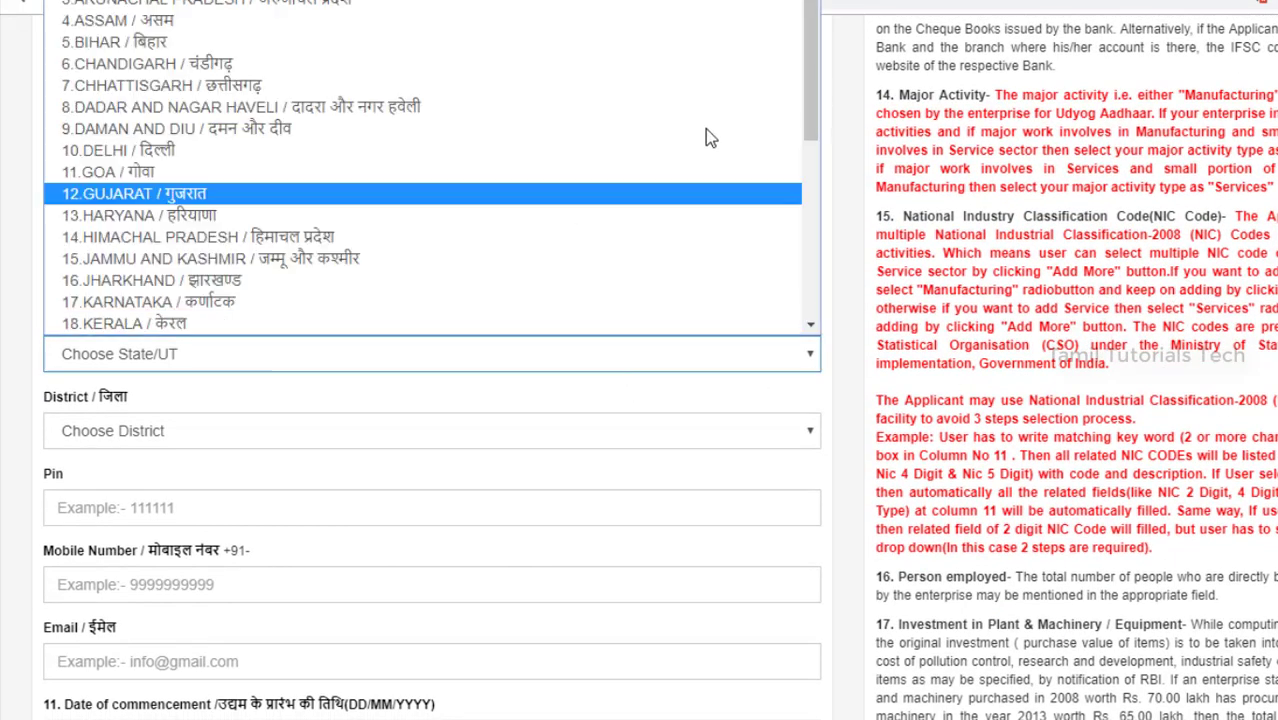
{"action": "left_click_drag", "start_coordinate": [810, 125], "coordinate": [810, 265]}
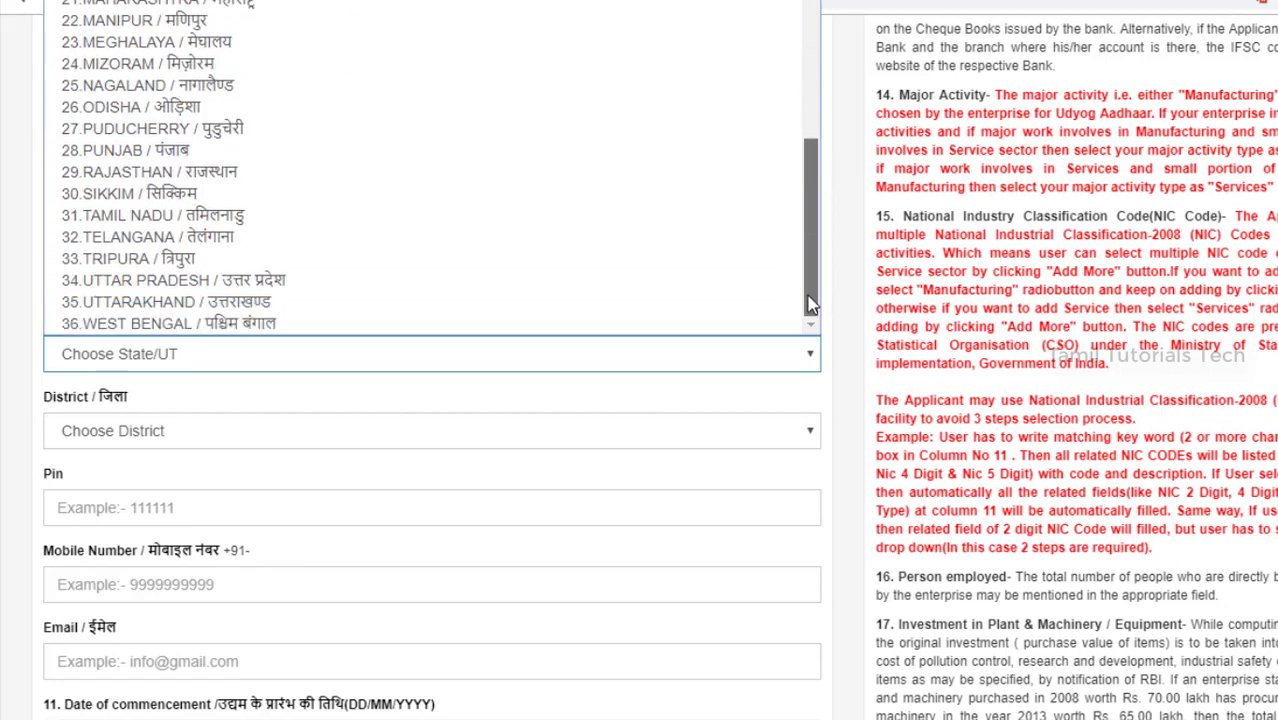
{"action": "left_click", "coordinate": [376, 218]}
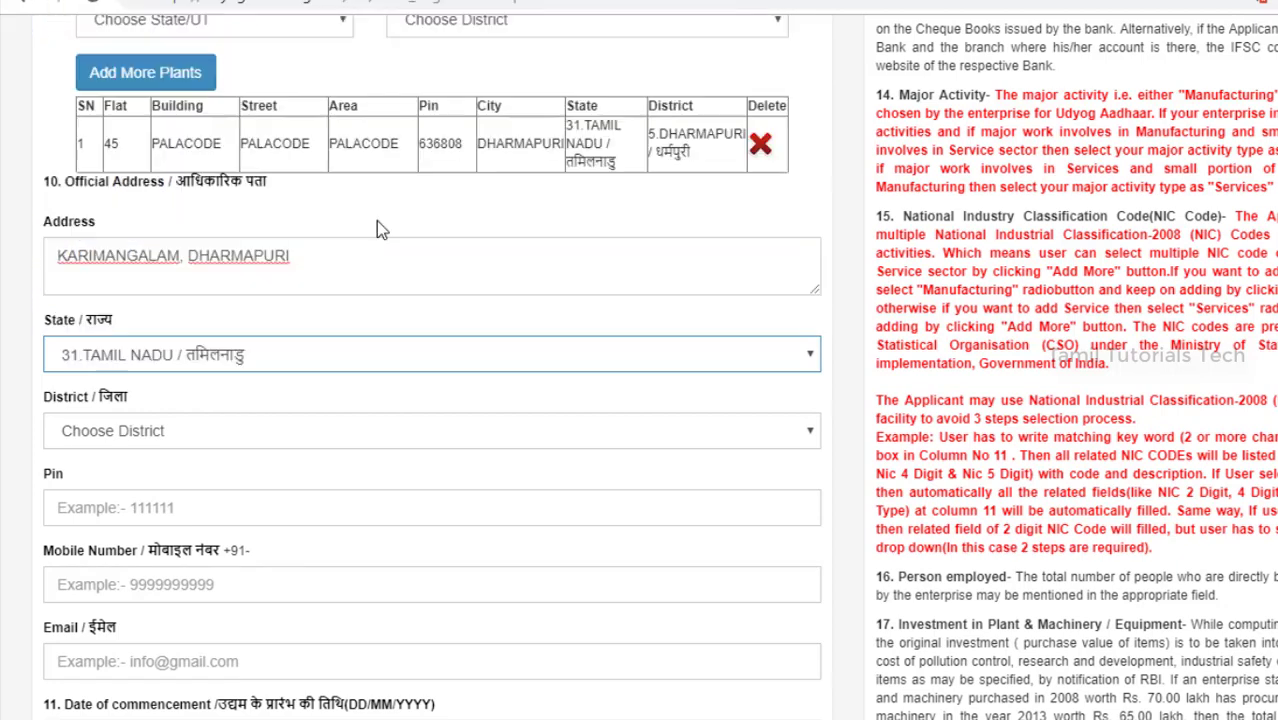
{"action": "left_click", "coordinate": [313, 437]}
{"action": "scroll", "coordinate": [288, 194], "scroll_direction": "down", "scroll_amount": 1}
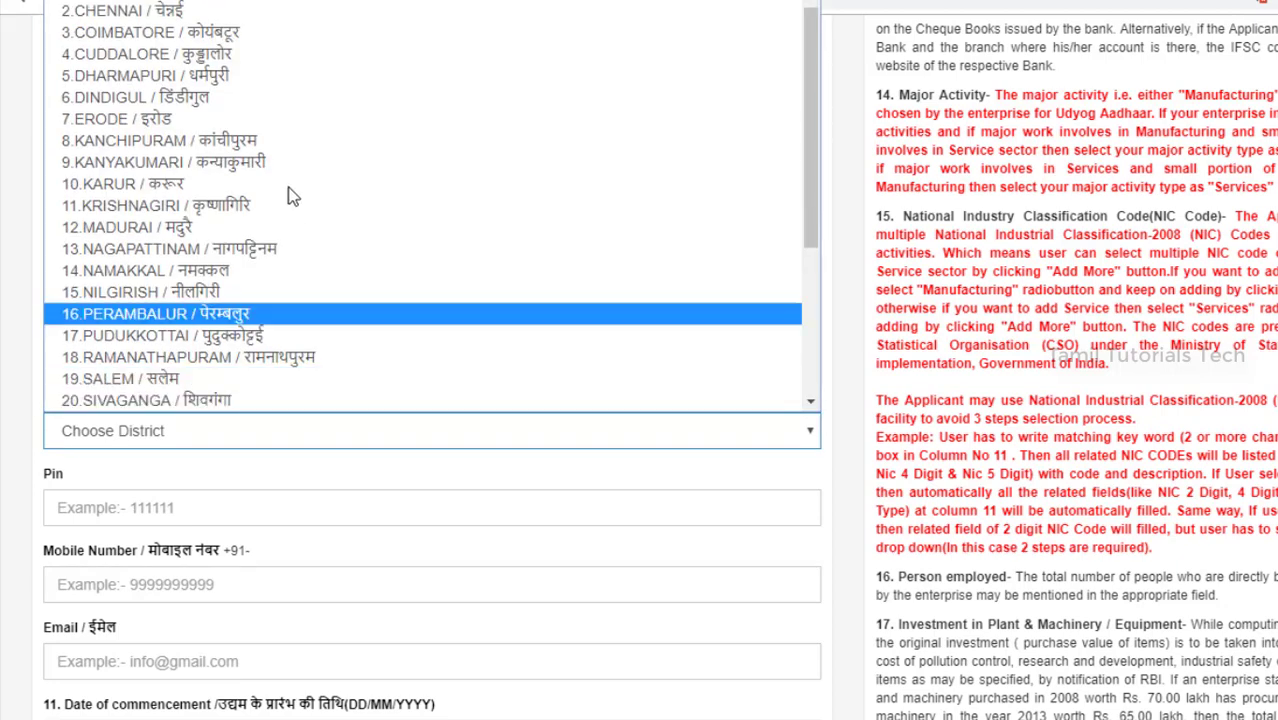
{"action": "left_click", "coordinate": [286, 76]}
Step: Fill in the office pin code, the mobile number and the e-mail address
{"action": "left_click", "coordinate": [257, 507]}
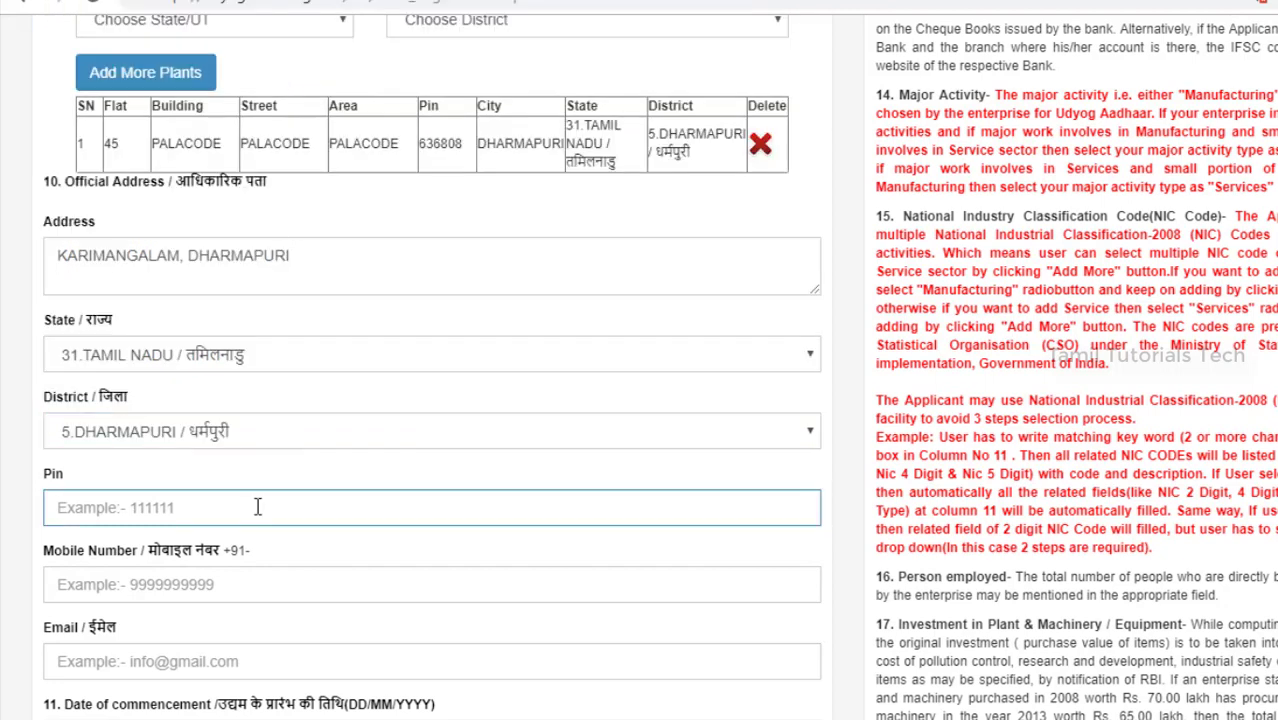
{"action": "type", "text": "636"}
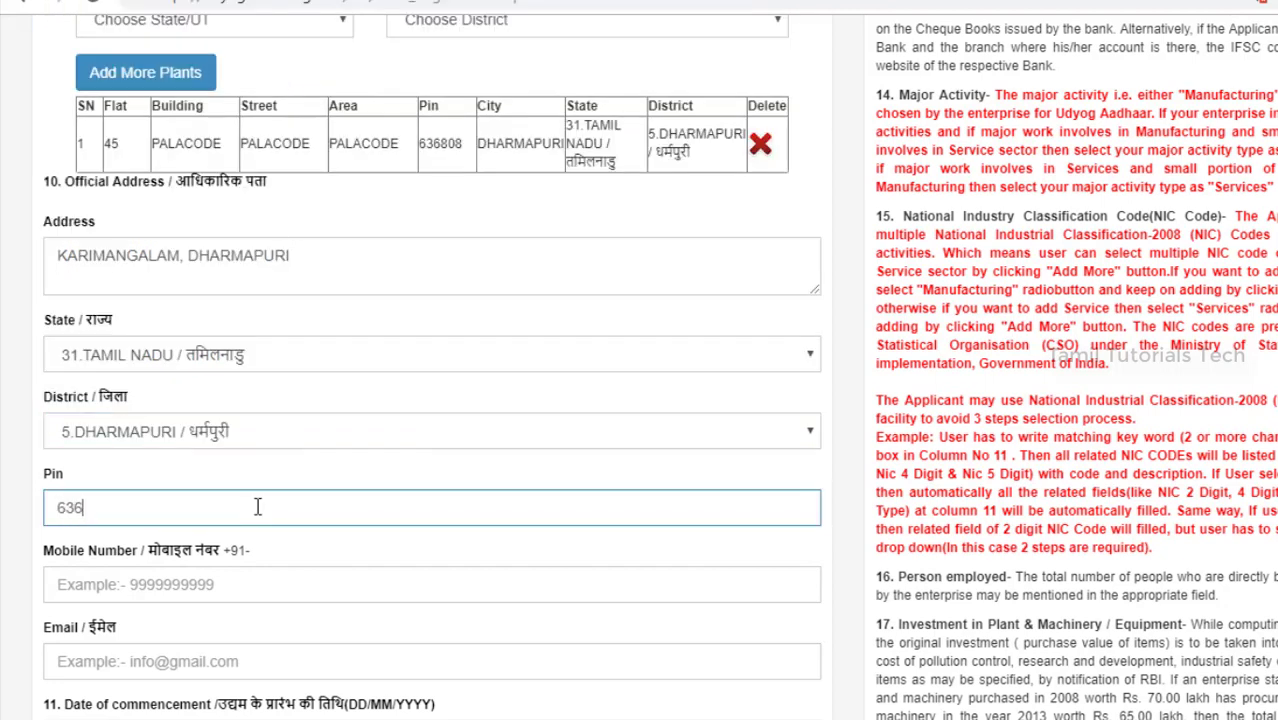
{"action": "type", "text": "808"}
{"action": "left_click", "coordinate": [200, 592]}
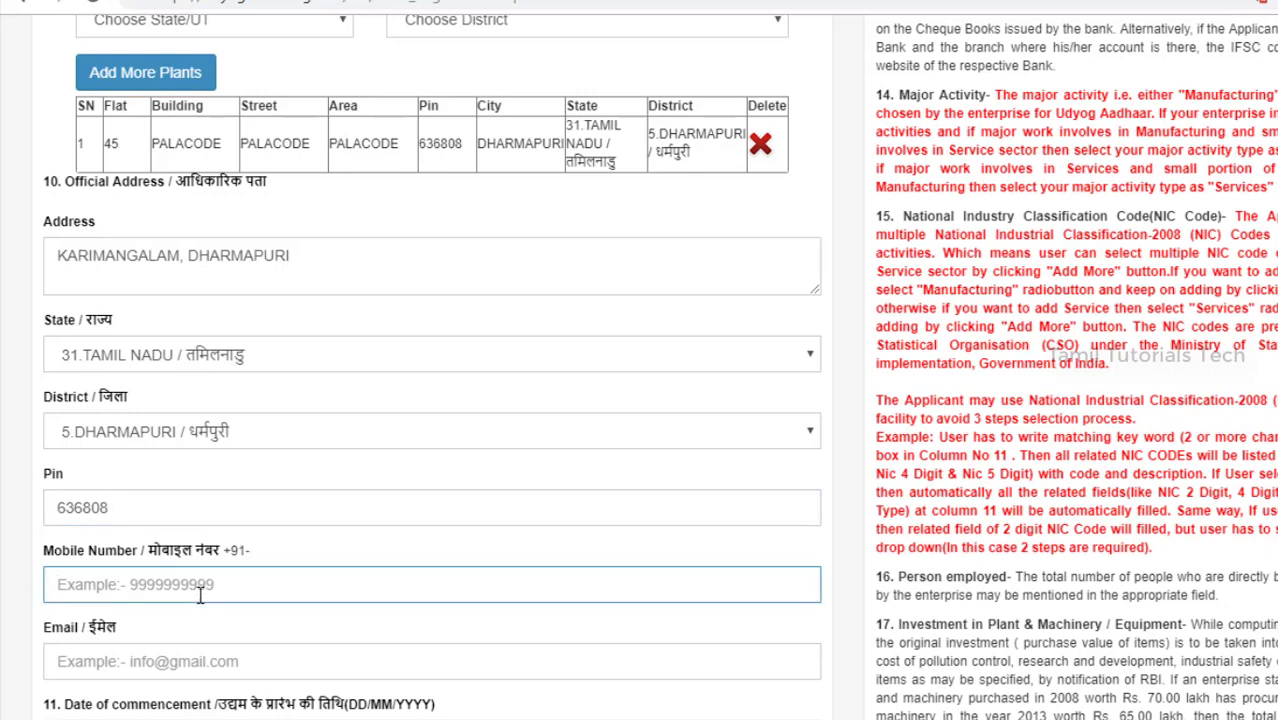
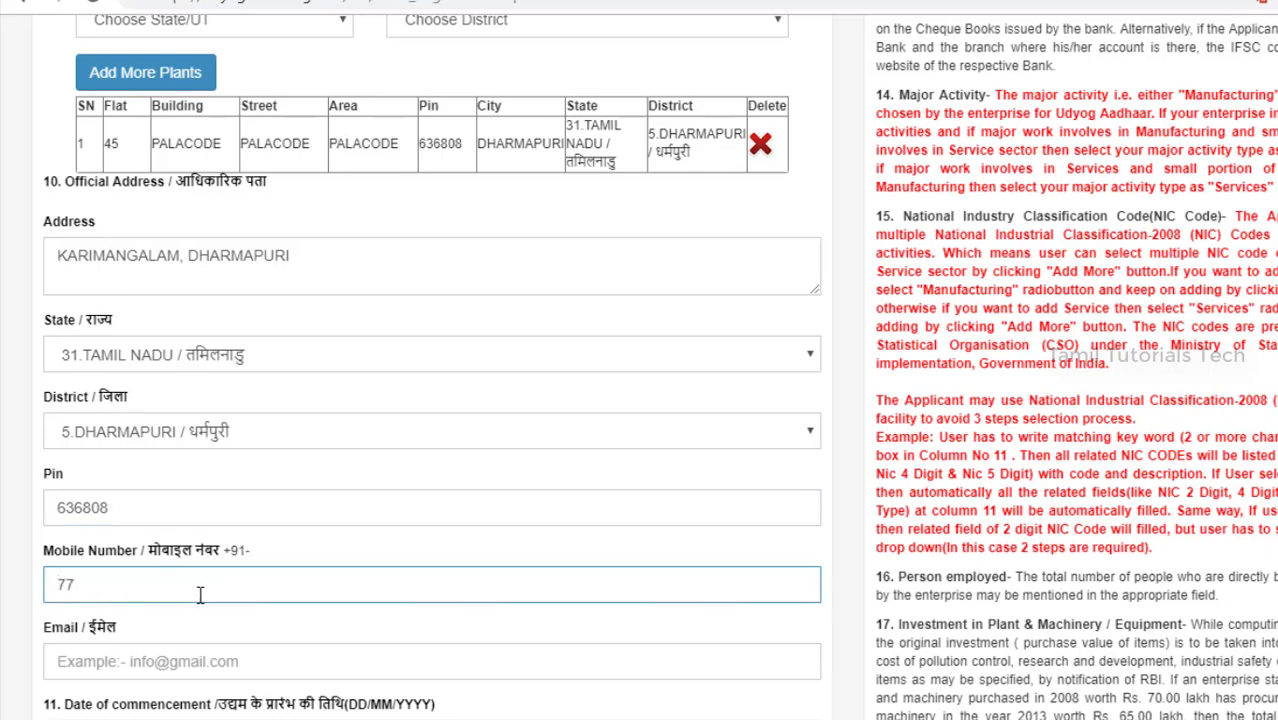
{"action": "scroll", "coordinate": [200, 595], "scroll_direction": "down", "scroll_amount": 3}
{"action": "left_click", "coordinate": [268, 312]}
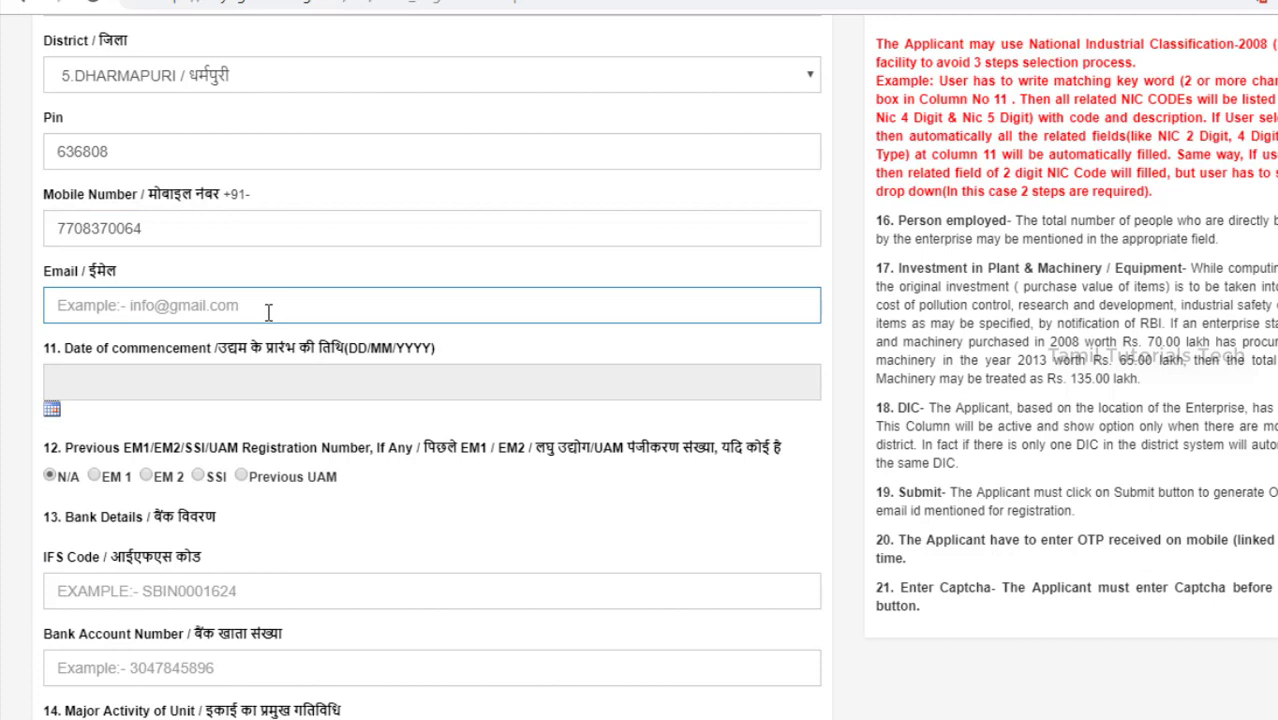
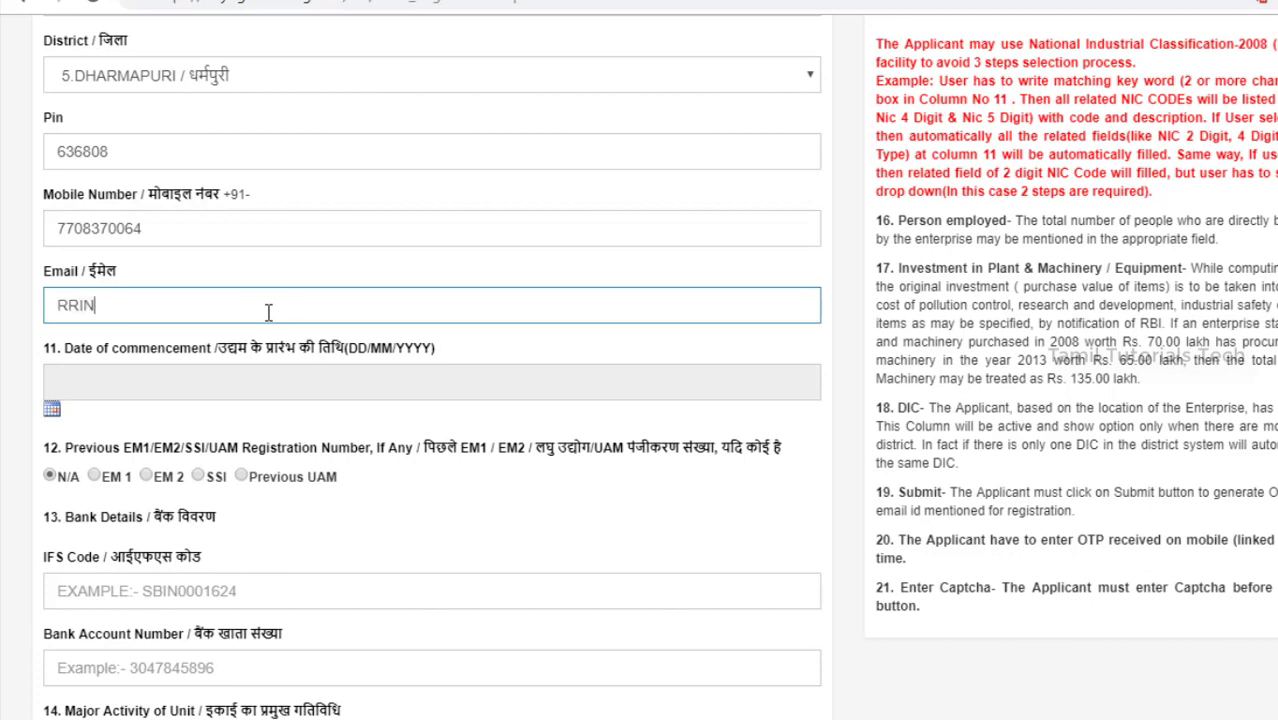
Step: Set the date of commencement to 01/04/2019 using the calendar
{"action": "left_click", "coordinate": [51, 412]}
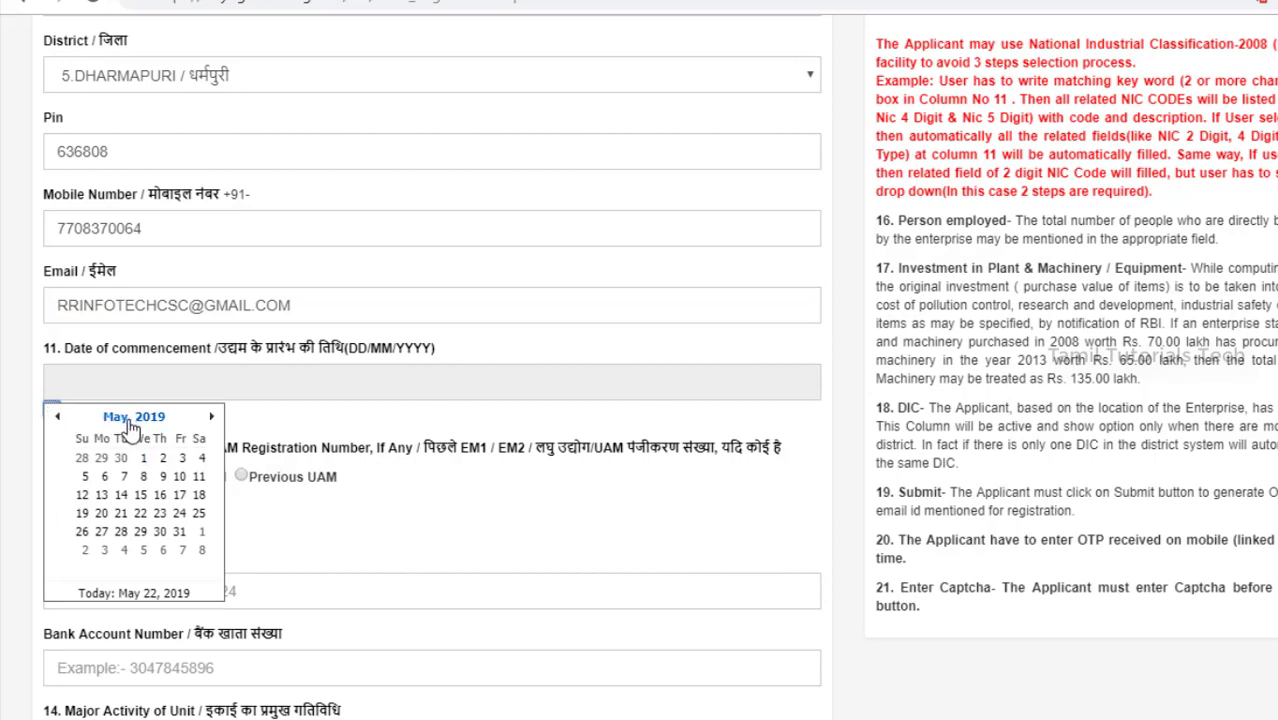
{"action": "left_click", "coordinate": [58, 418]}
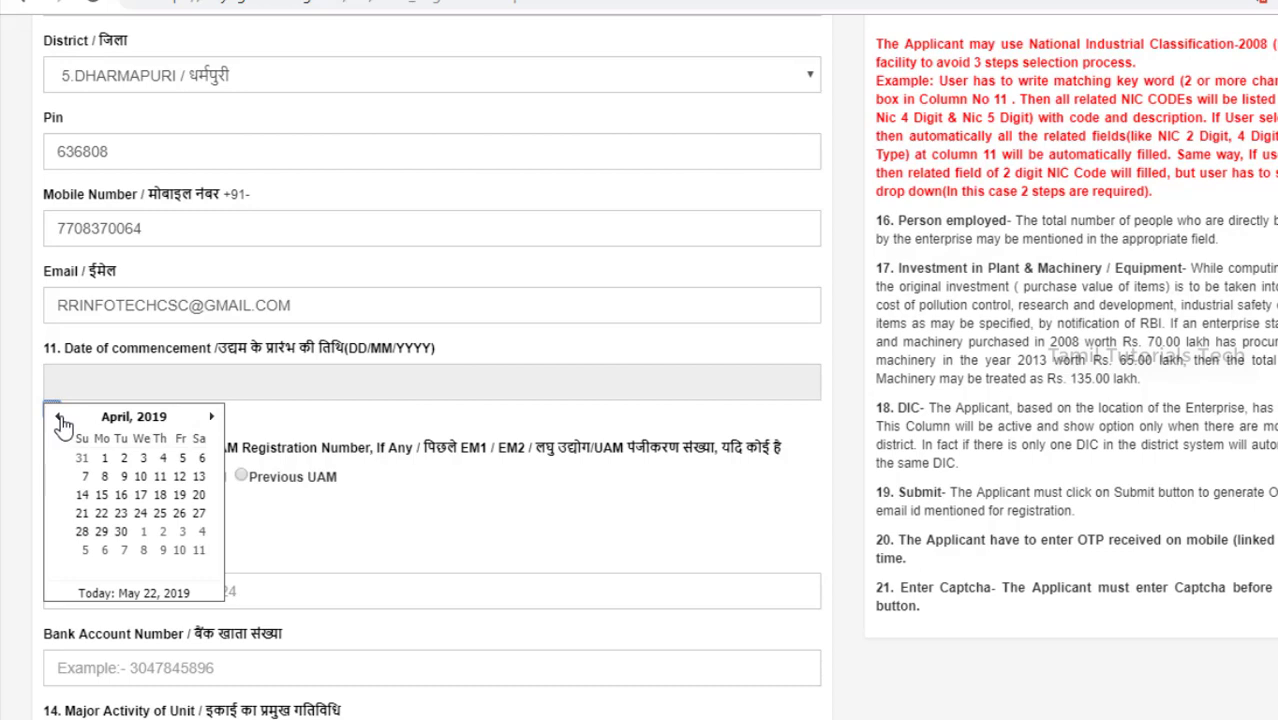
{"action": "left_click", "coordinate": [105, 458]}
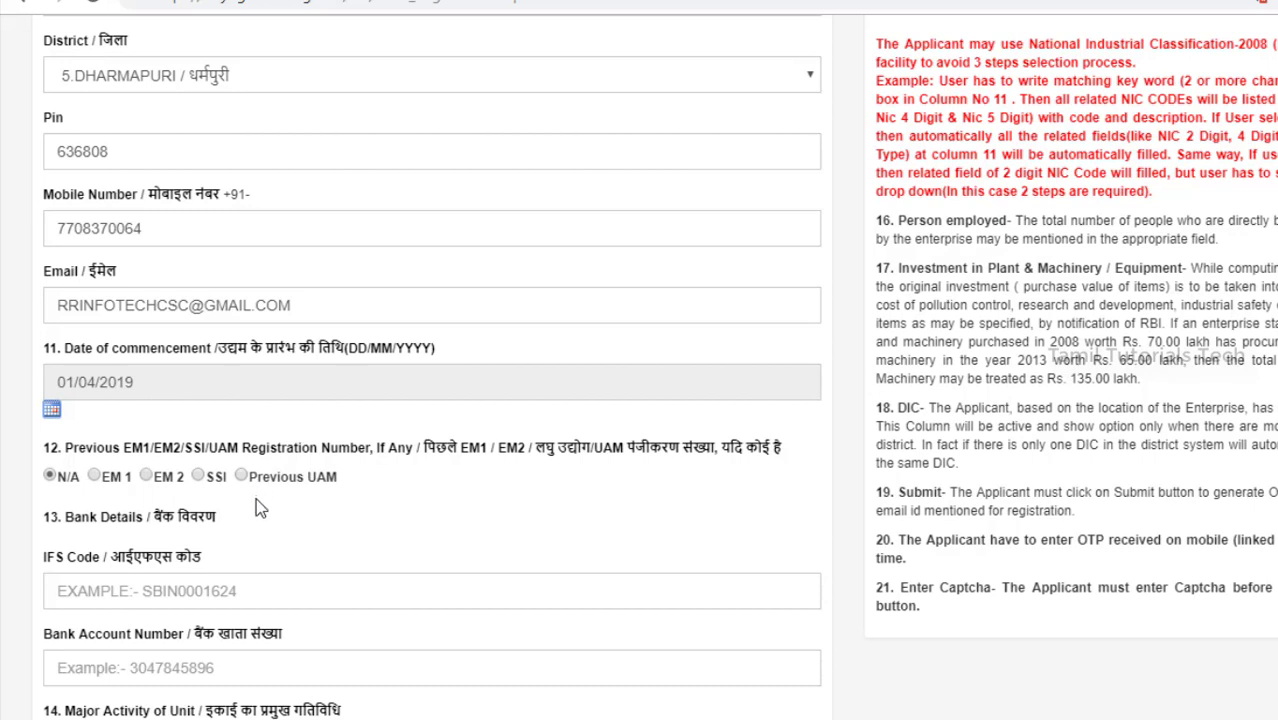
Step: Enter IFS code IDIB000H018 and the bank account number
{"action": "left_click", "coordinate": [148, 596]}
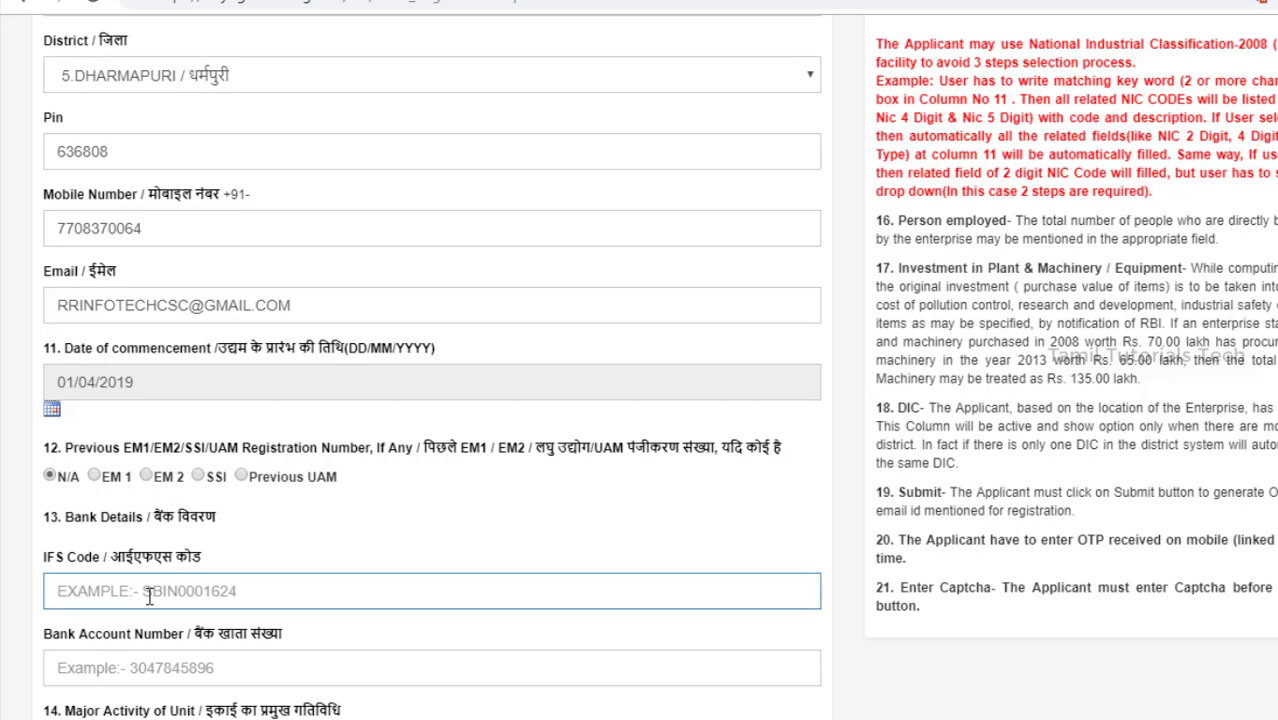
{"action": "type", "text": "ID"}
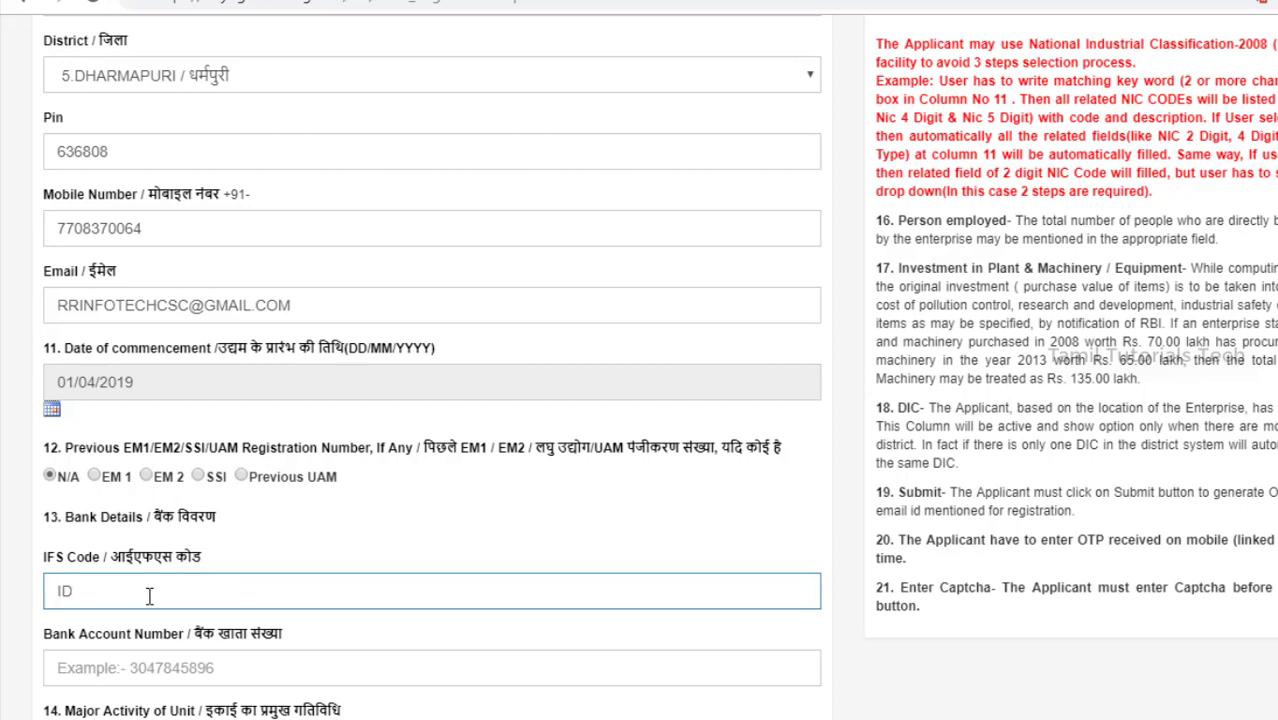
{"action": "type", "text": "IB0"}
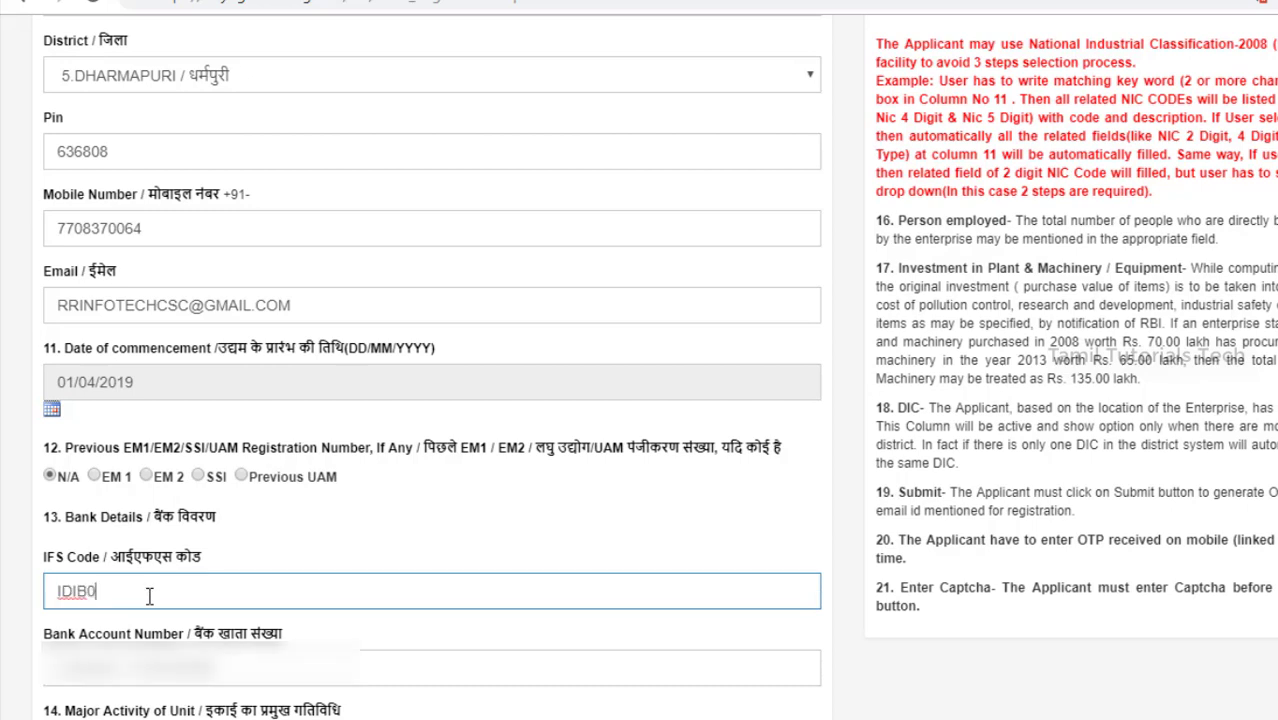
{"action": "type", "text": "00H018"}
{"action": "left_click", "coordinate": [157, 666]}
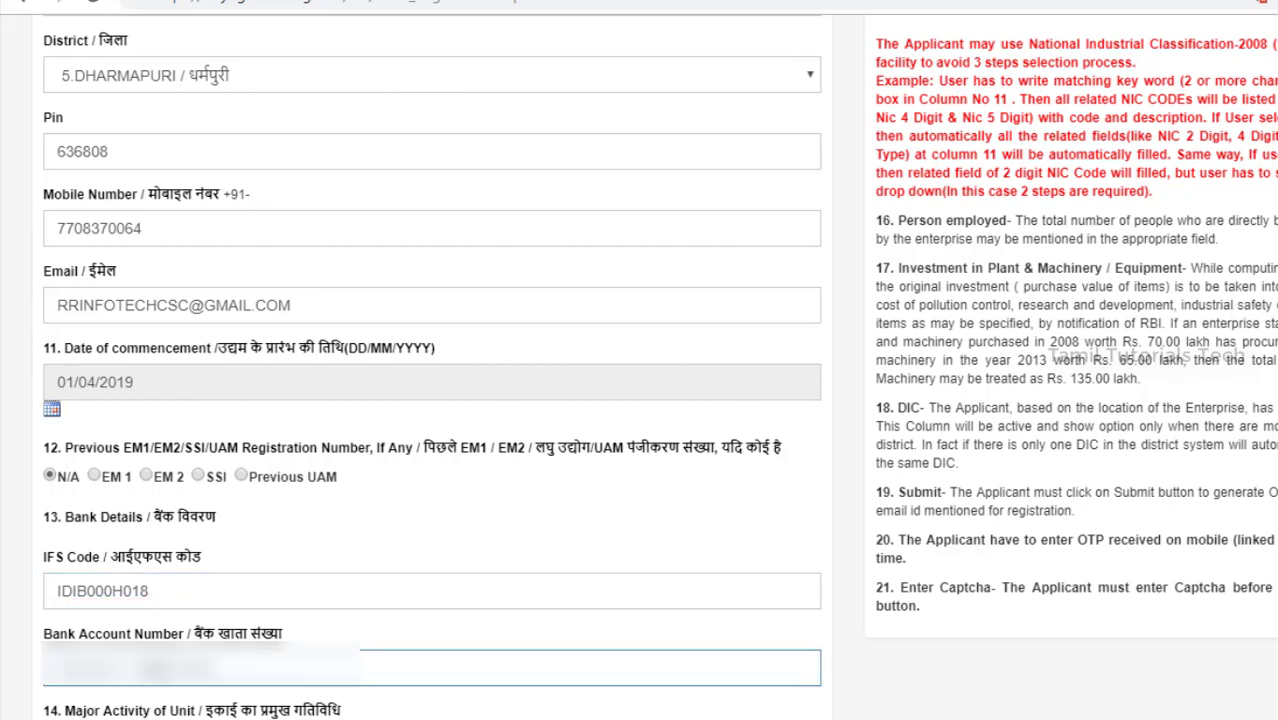
{"action": "scroll", "coordinate": [640, 400], "scroll_direction": "down", "scroll_amount": 5}
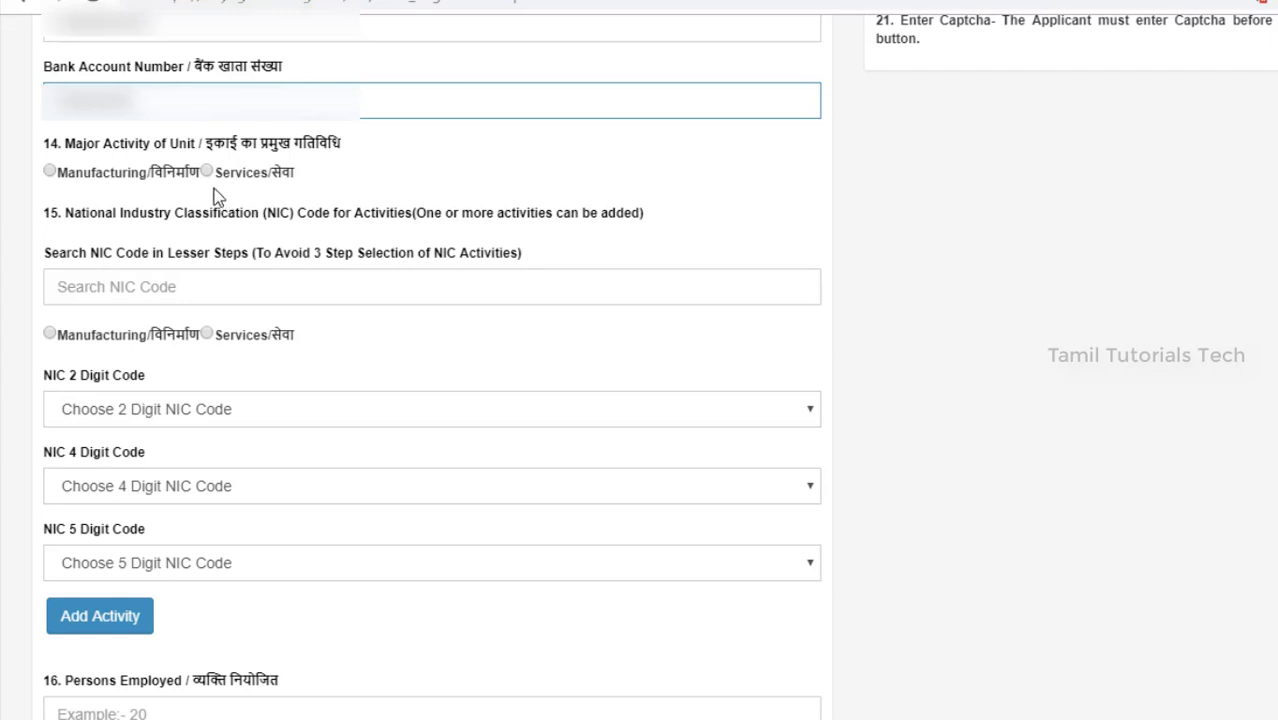
Step: Choose Services as the major activity and add NIC code 62020 (computer consultancy) found by searching 'COMPUTER'
{"action": "left_click", "coordinate": [207, 172]}
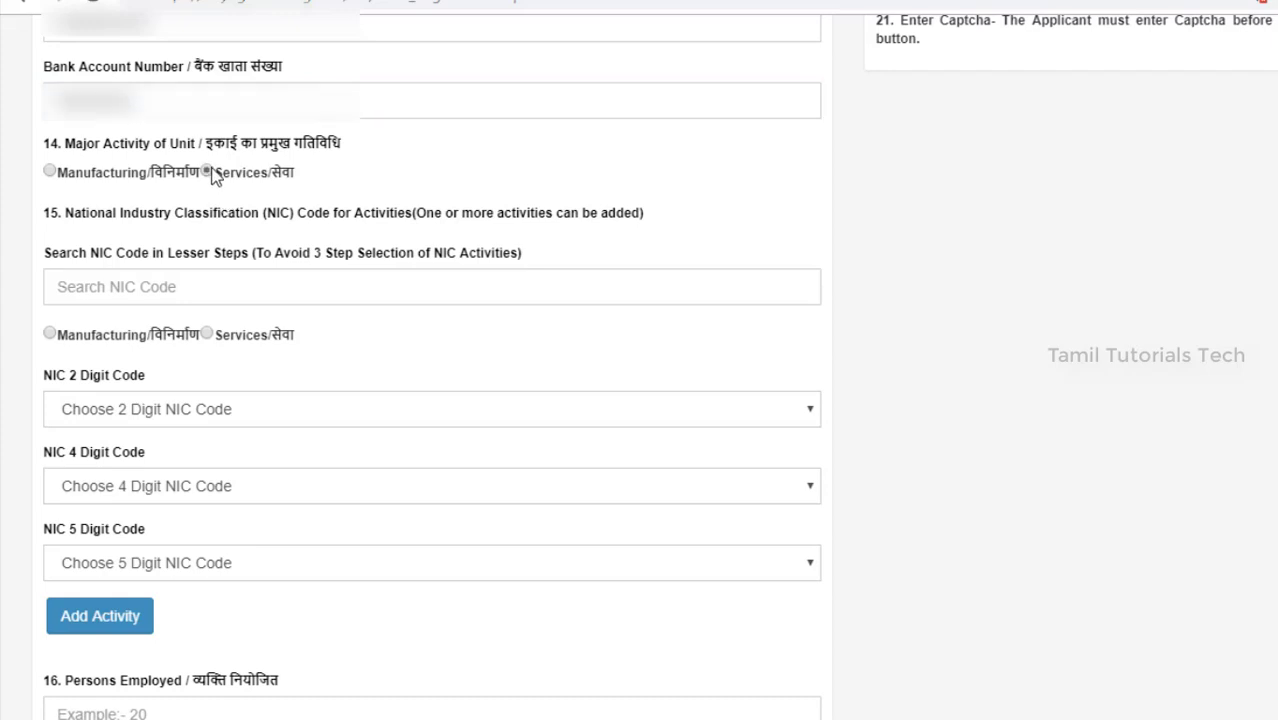
{"action": "left_click", "coordinate": [185, 293]}
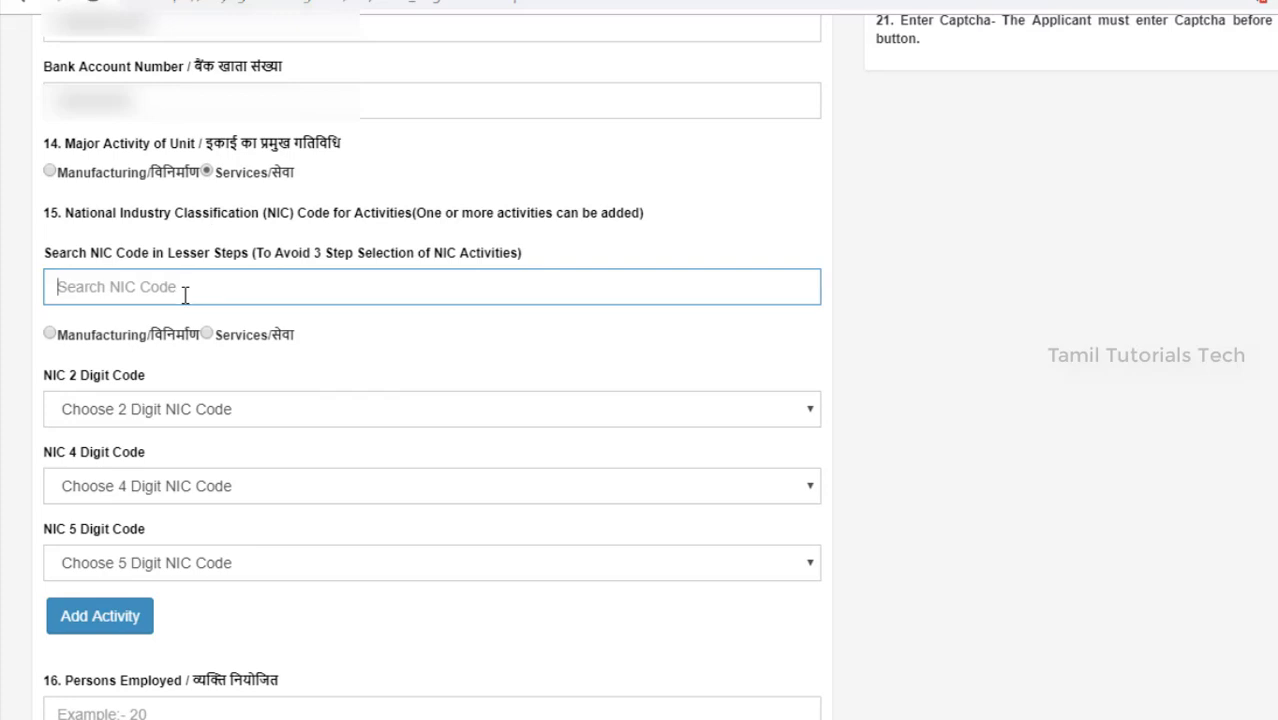
{"action": "type", "text": "COMPU"}
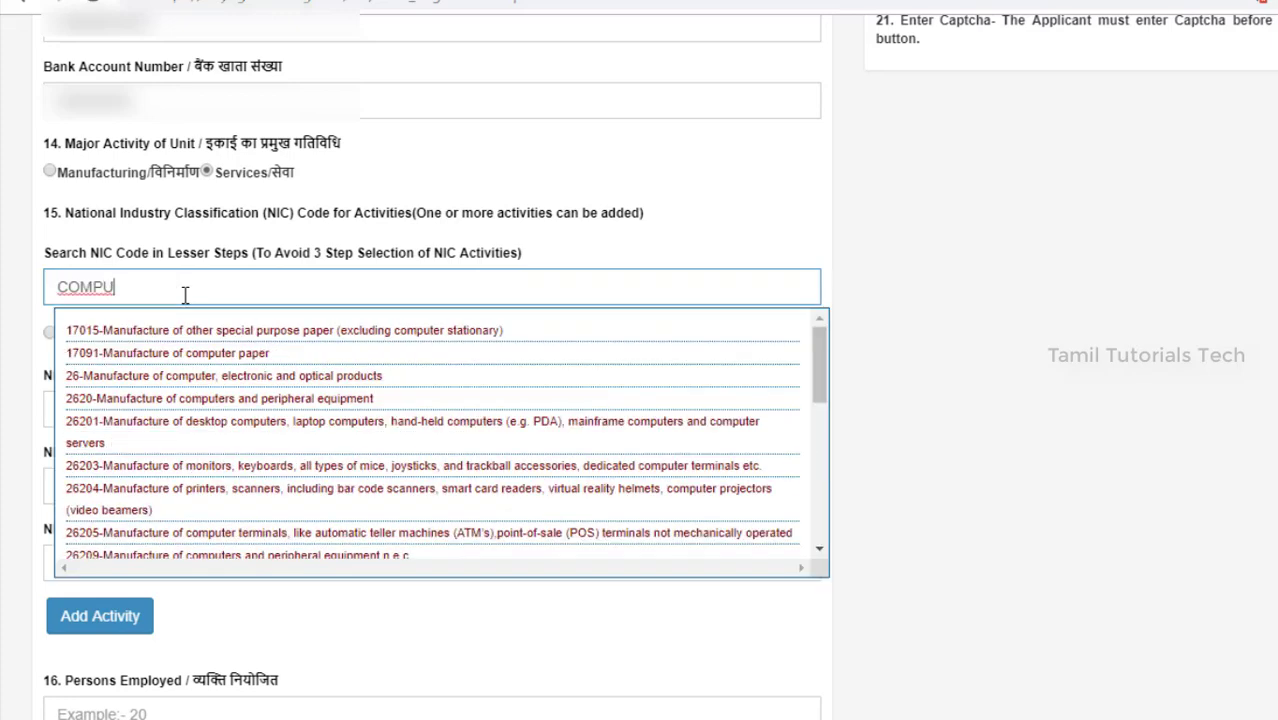
{"action": "type", "text": "TER"}
{"action": "scroll", "coordinate": [310, 540], "scroll_direction": "down", "scroll_amount": 3}
{"action": "left_click", "coordinate": [310, 554]}
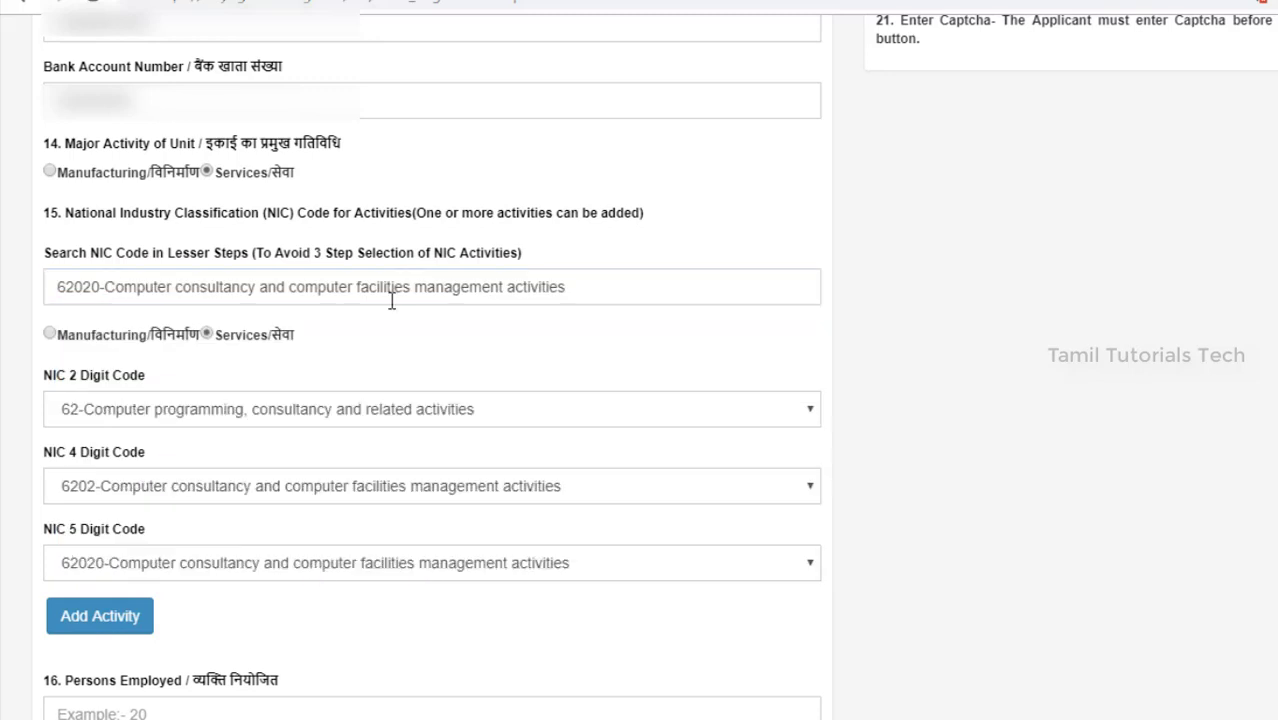
{"action": "left_click", "coordinate": [232, 410]}
{"action": "left_click", "coordinate": [232, 456]}
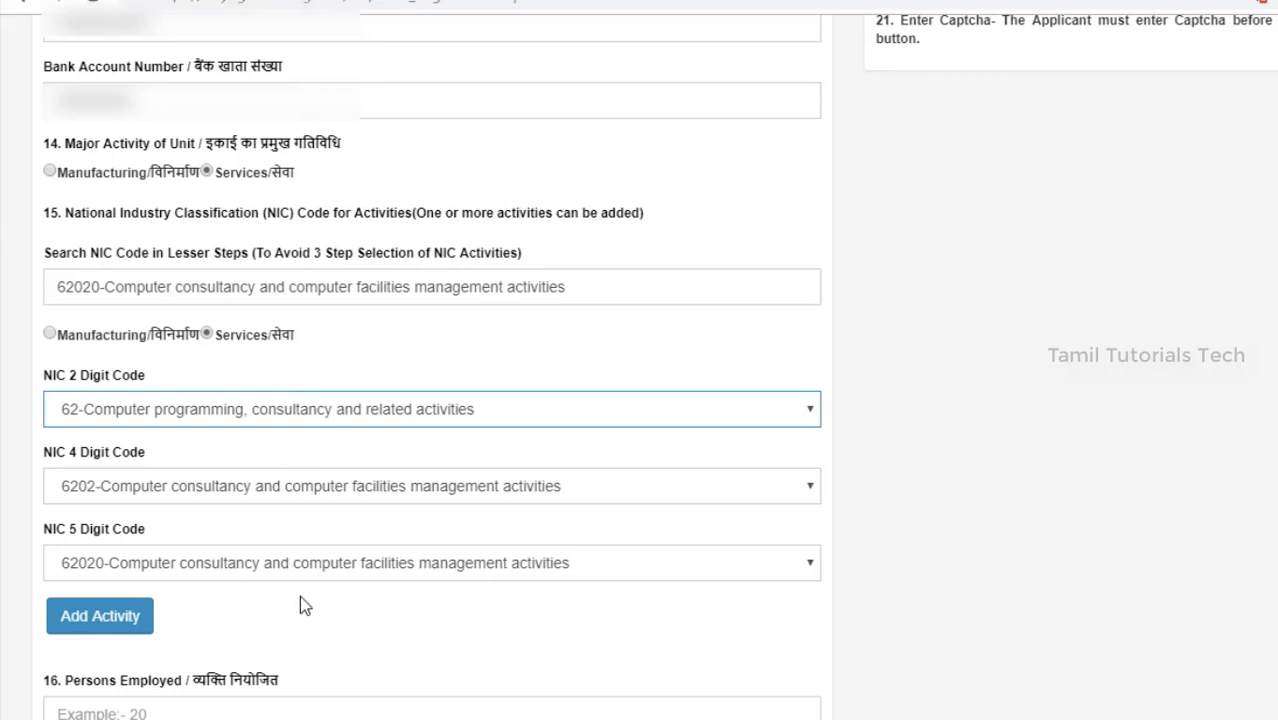
{"action": "left_click", "coordinate": [115, 622]}
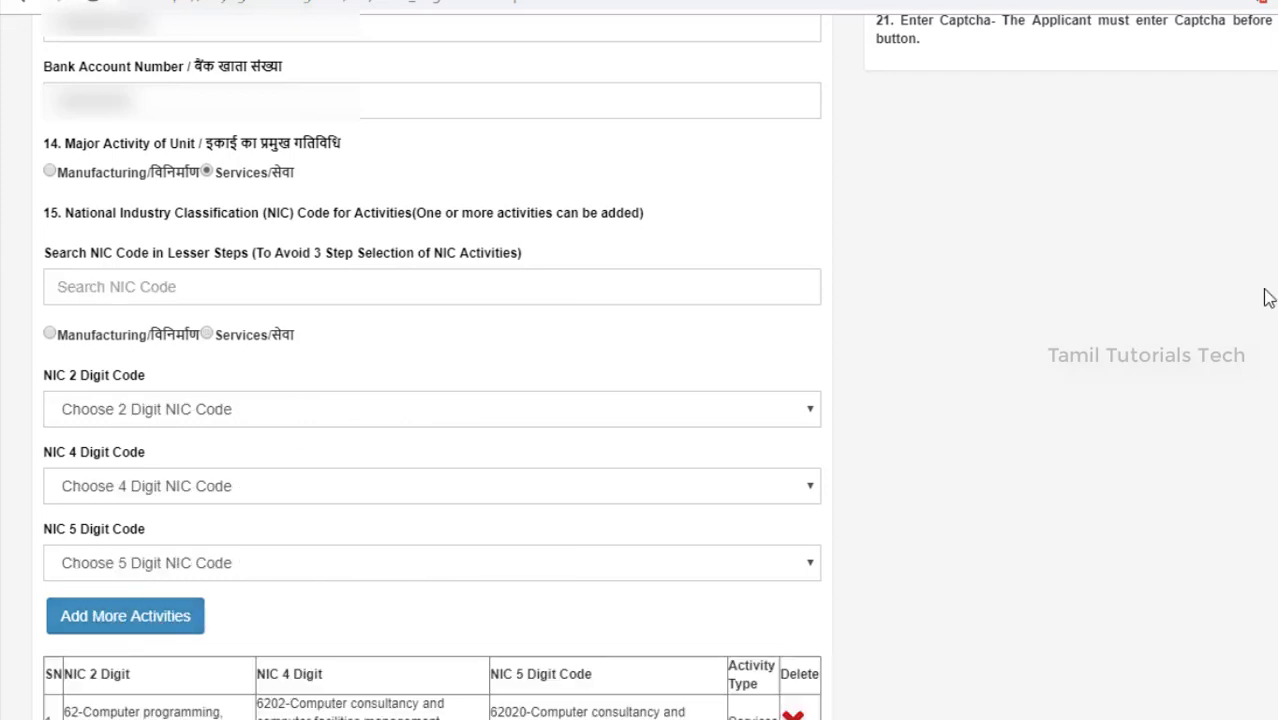
{"action": "scroll", "coordinate": [640, 365], "scroll_direction": "down", "scroll_amount": 3}
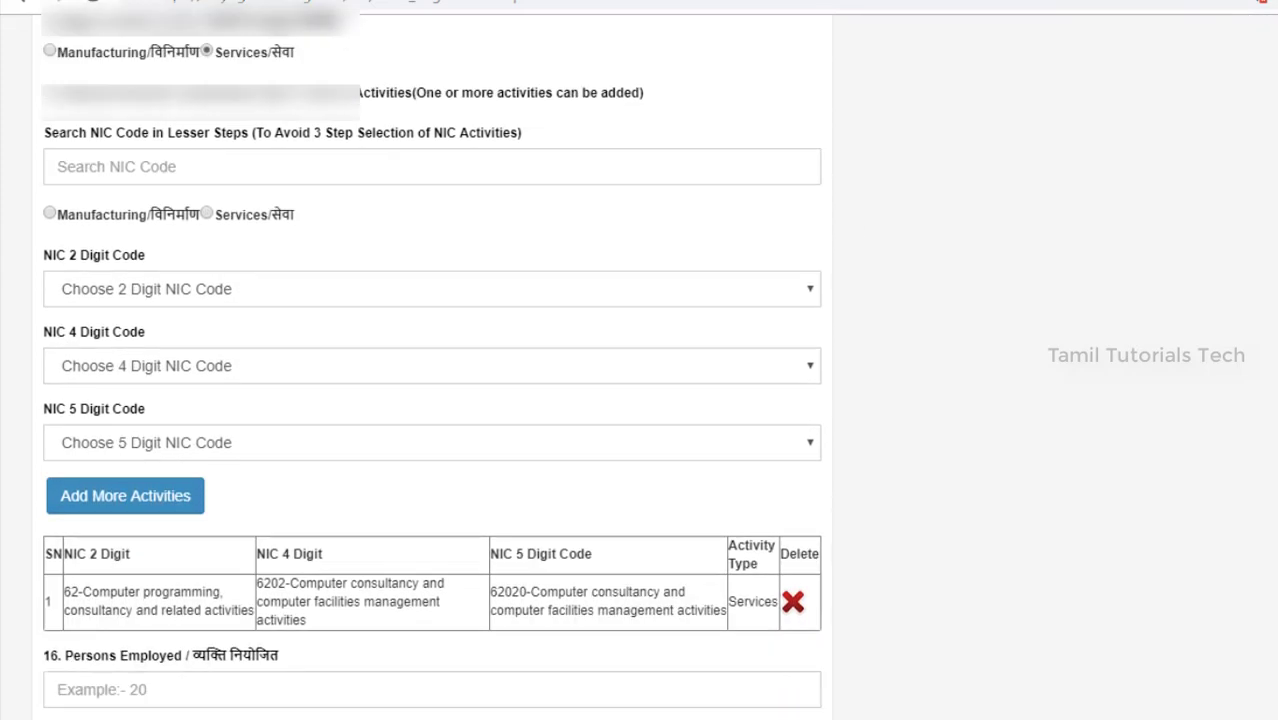
{"action": "scroll", "coordinate": [318, 369], "scroll_direction": "down", "scroll_amount": 3}
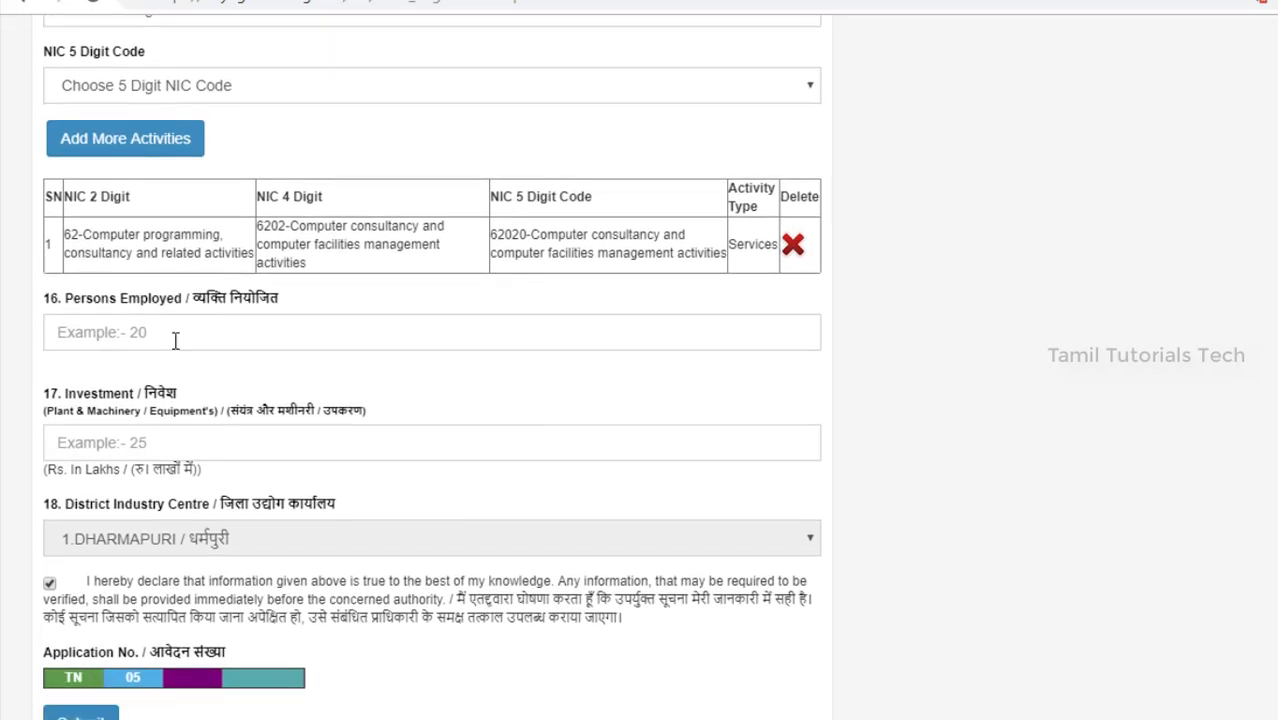
Step: Enter 5 as the persons employed and 3 lakhs as the investment
{"action": "left_click", "coordinate": [187, 332]}
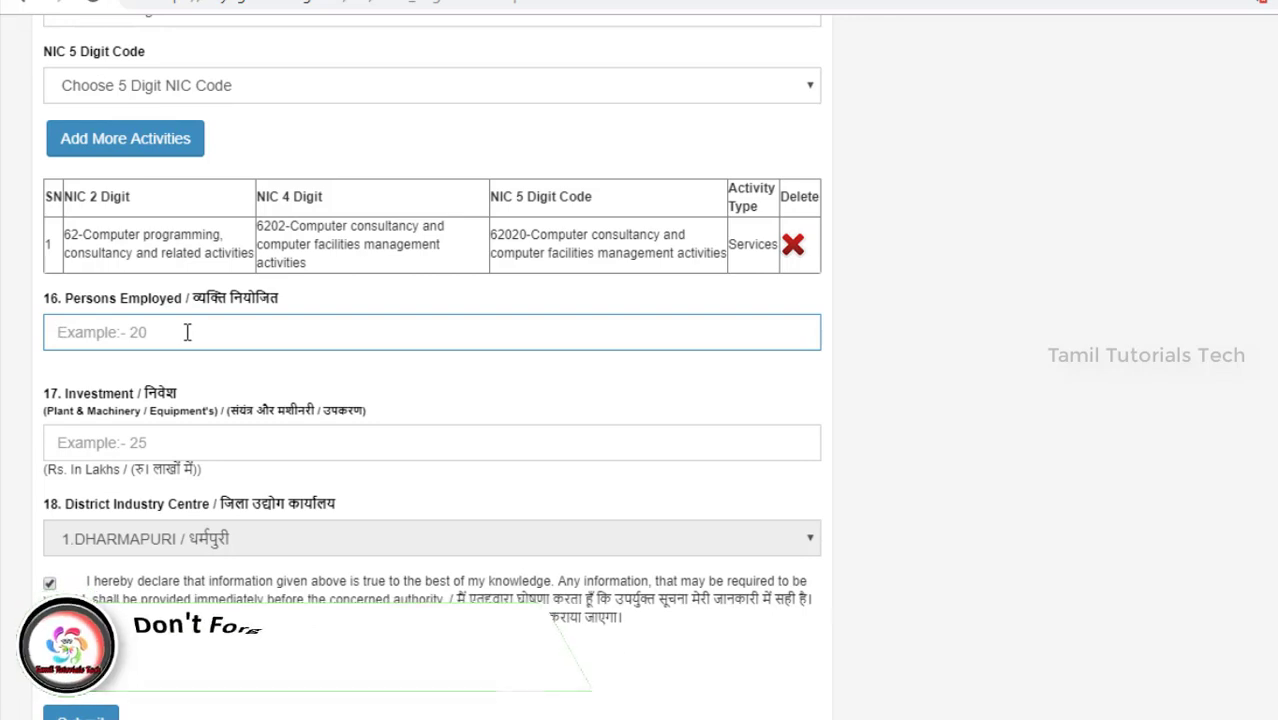
{"action": "type", "text": "5"}
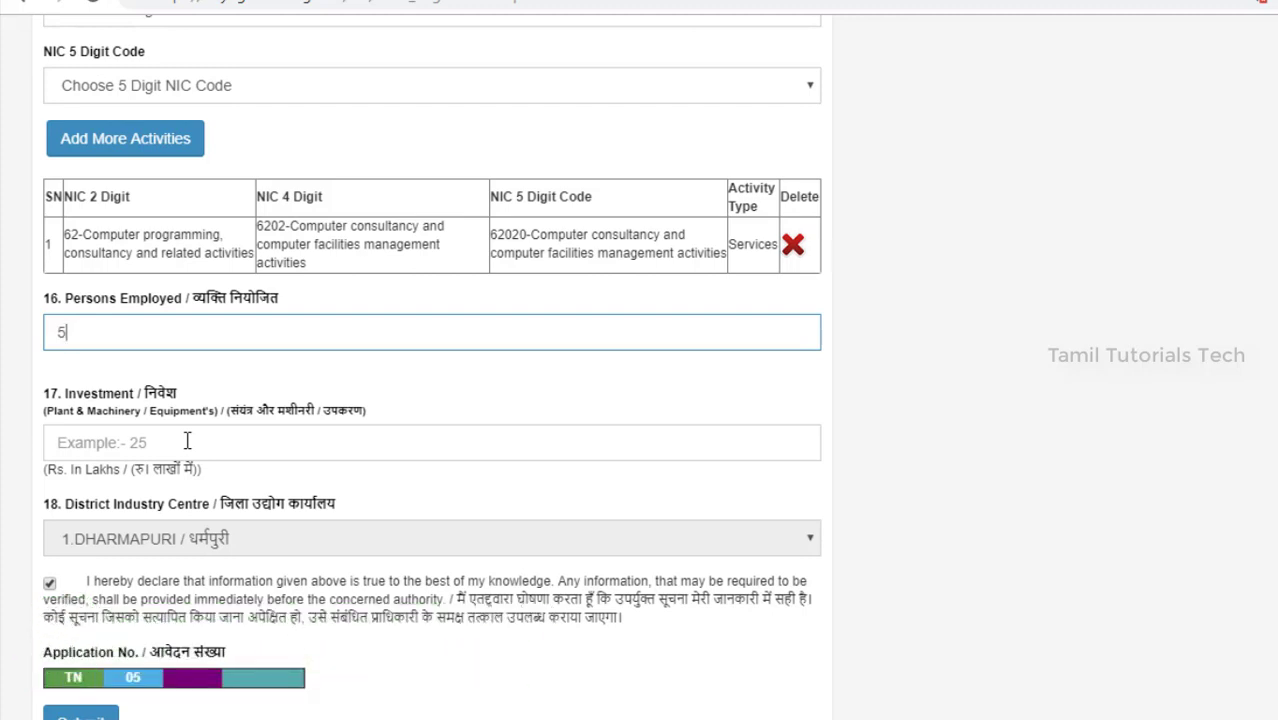
{"action": "left_click", "coordinate": [187, 441]}
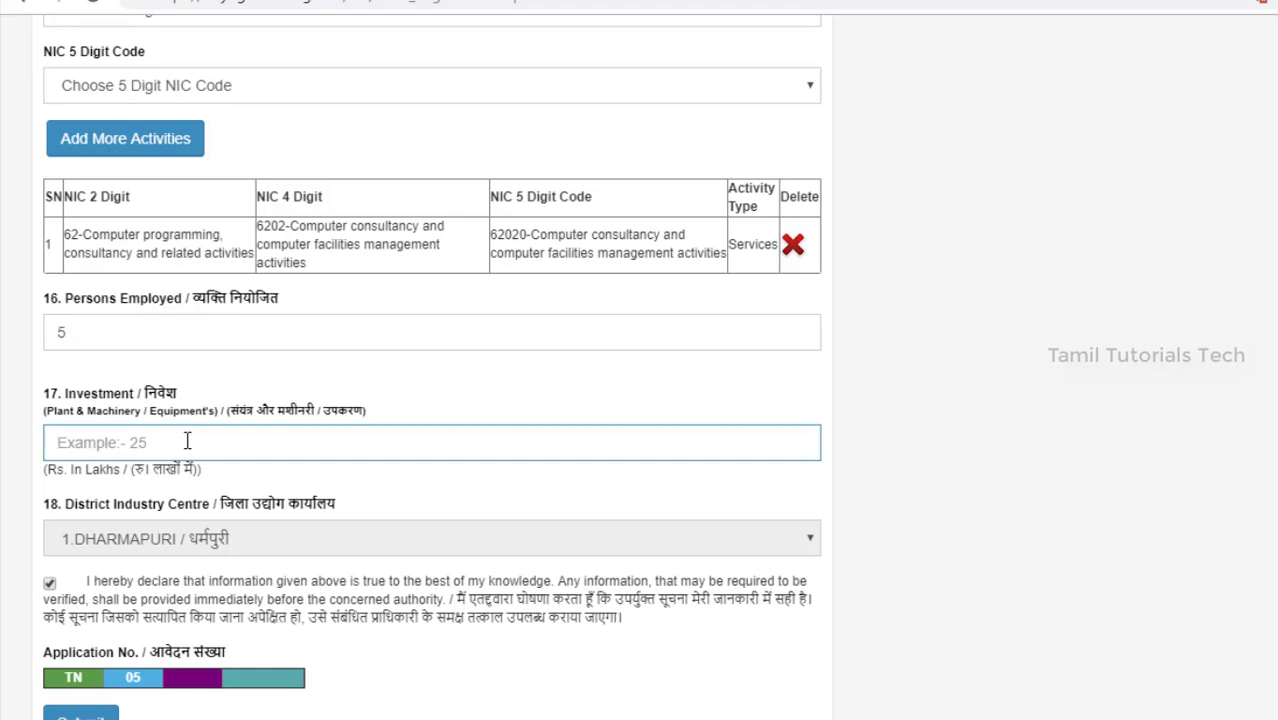
{"action": "type", "text": "3"}
{"action": "scroll", "coordinate": [370, 450], "scroll_direction": "down", "scroll_amount": 1}
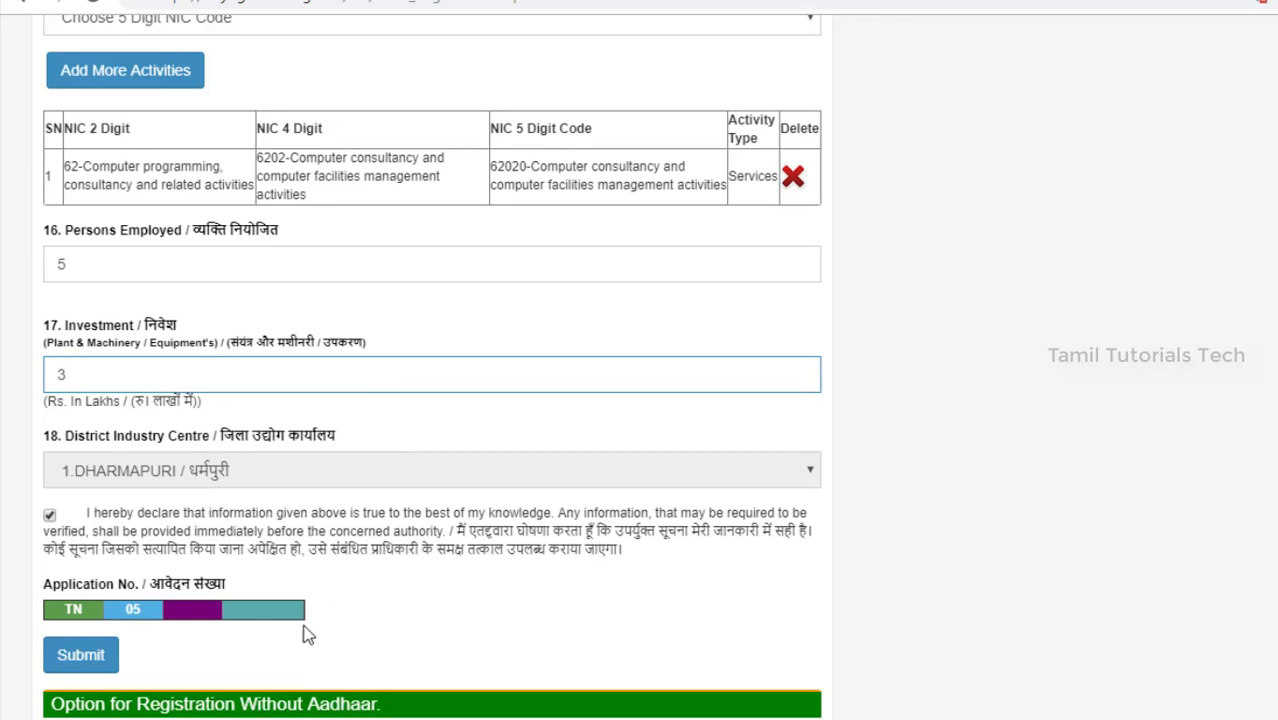
Step: Submit the form, confirm the data, and enter the received OTP and the captcha code
{"action": "left_click", "coordinate": [85, 658]}
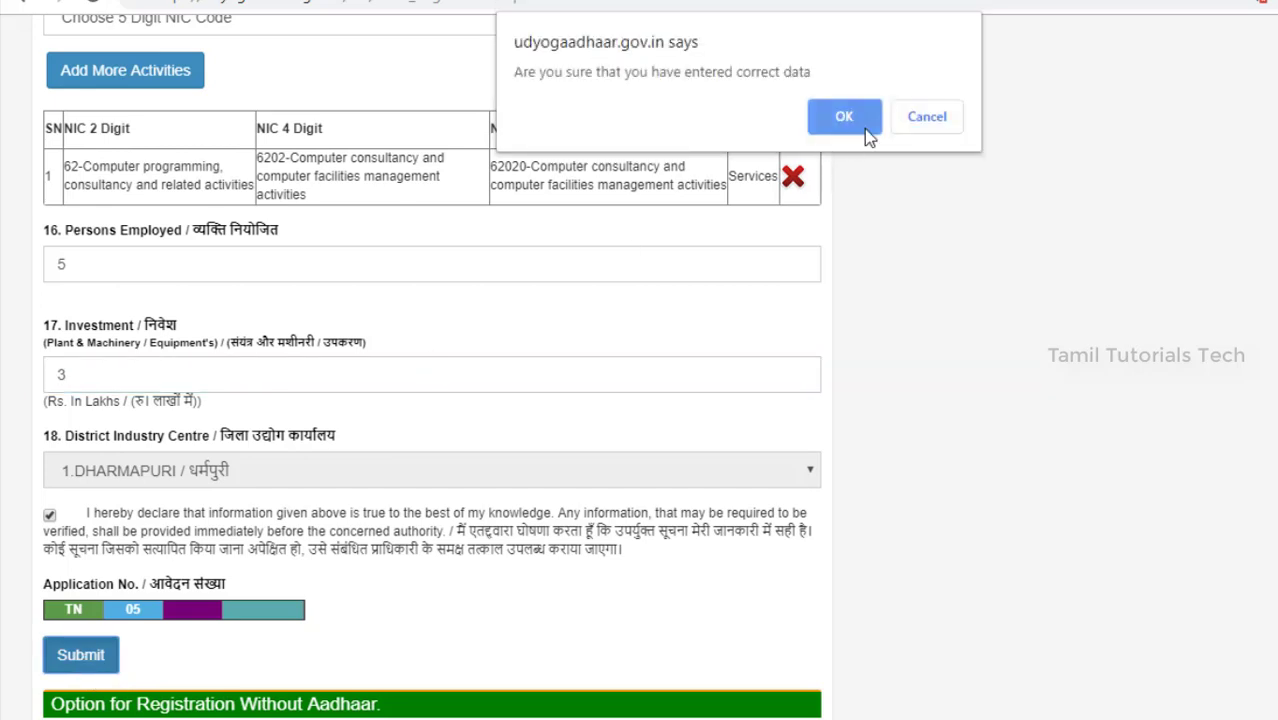
{"action": "left_click", "coordinate": [848, 116]}
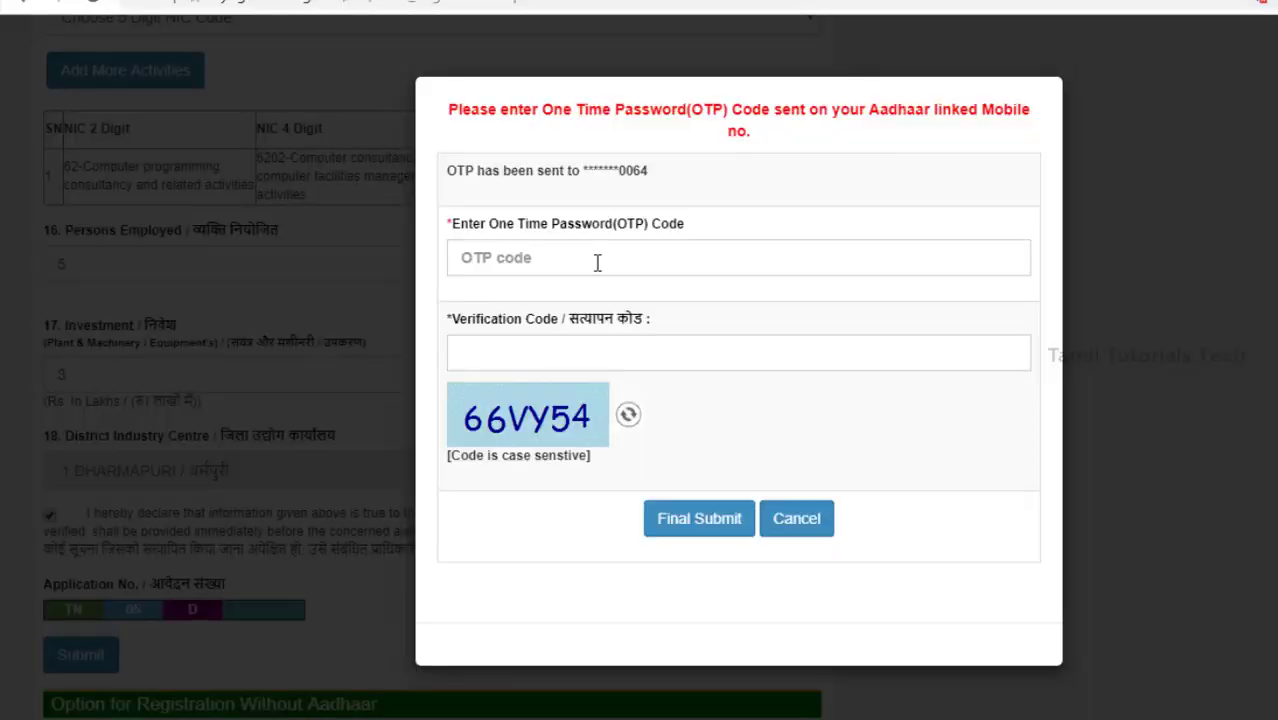
{"action": "left_click", "coordinate": [597, 262]}
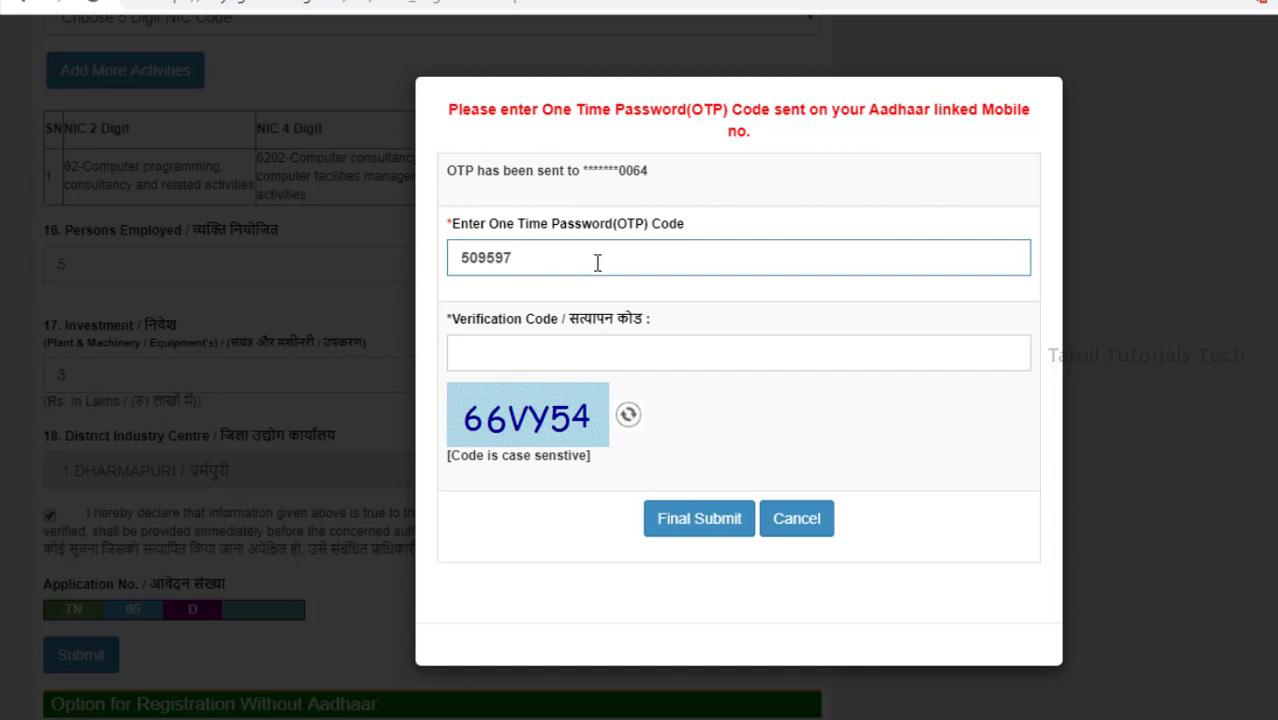
{"action": "left_click", "coordinate": [590, 360]}
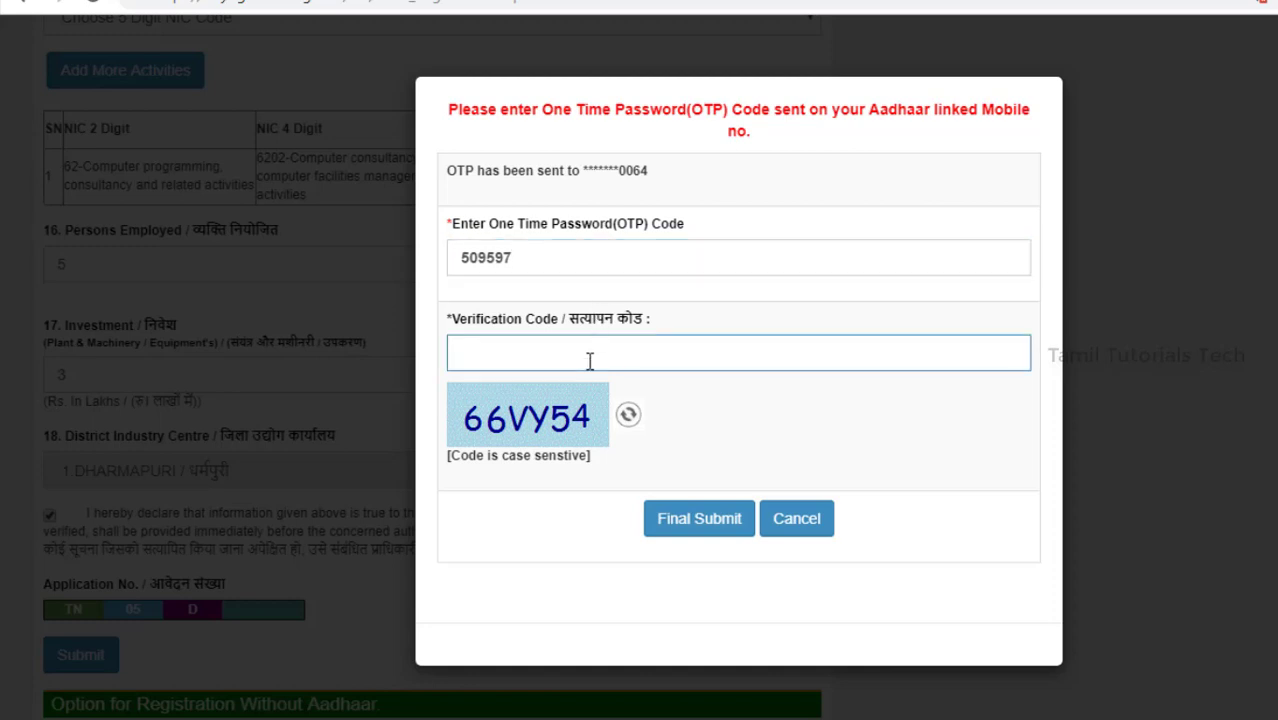
Step: Final-submit the memorandum, confirm it, and dismiss the registration success notice
{"action": "left_click", "coordinate": [706, 535]}
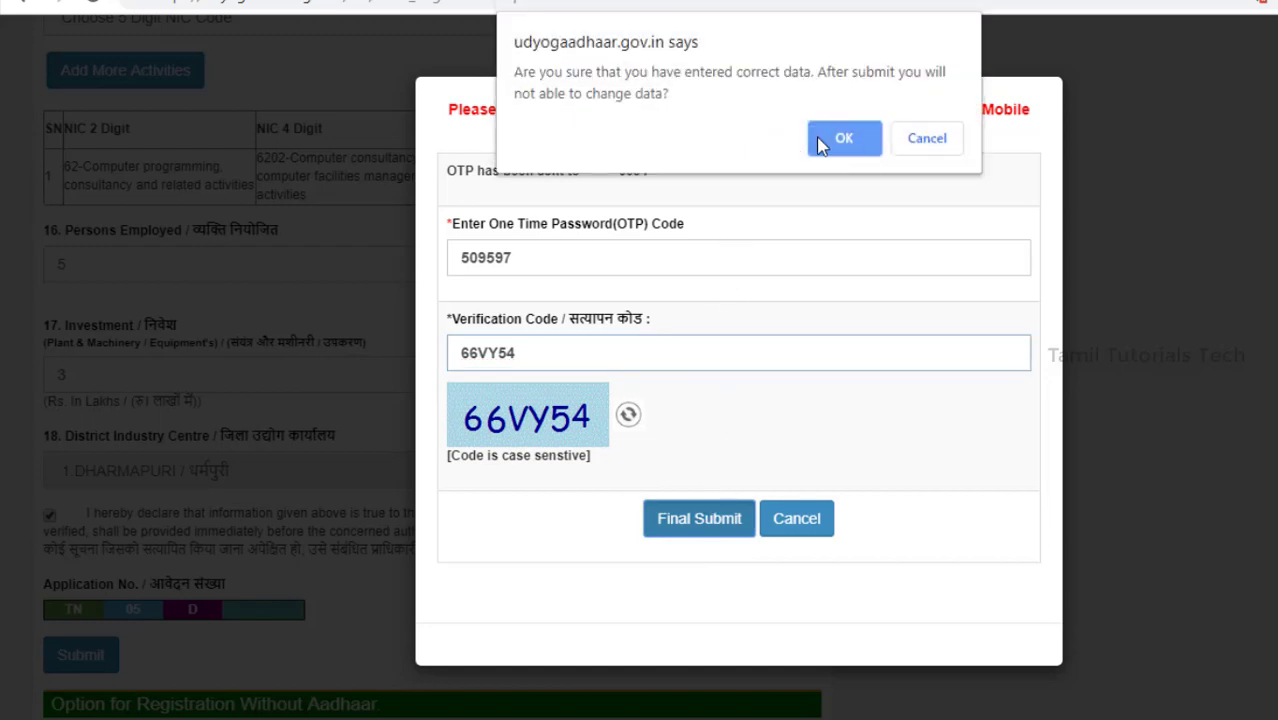
{"action": "left_click", "coordinate": [851, 138]}
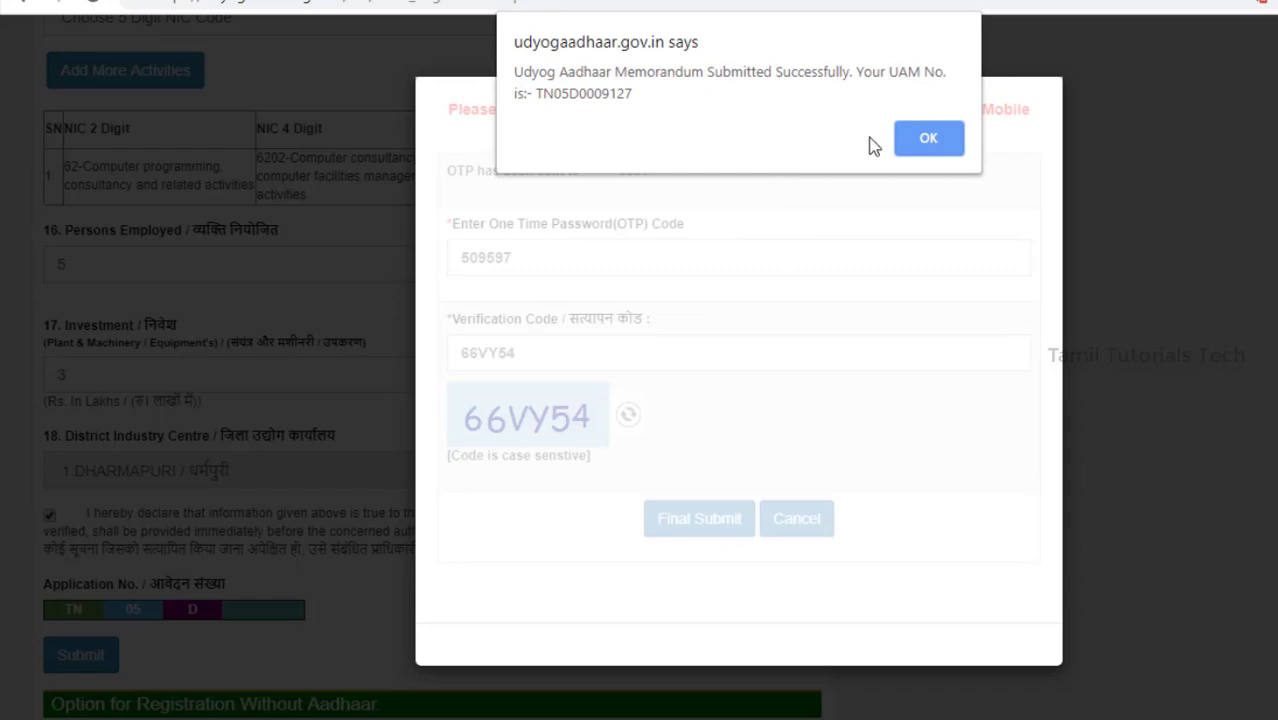
{"action": "left_click", "coordinate": [928, 143]}
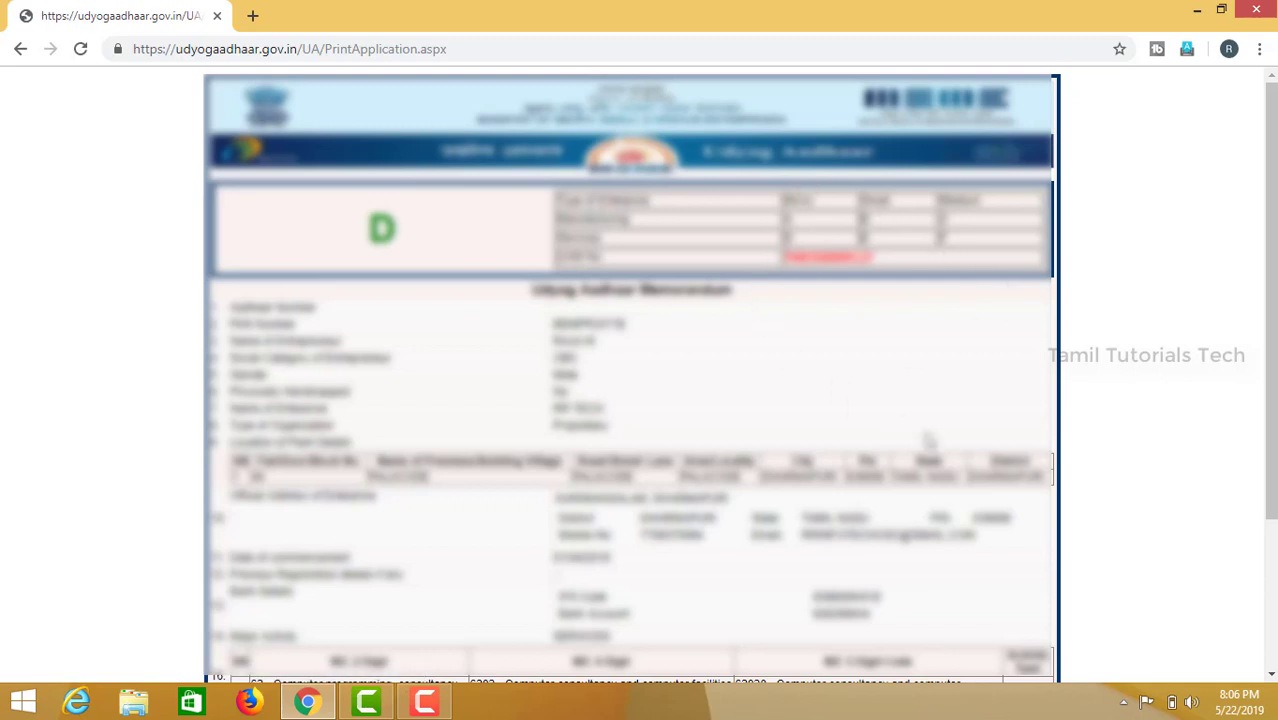
Step: Print the Udyog Aadhaar Registration Certificate acknowledgement from the bottom of its page
{"action": "left_click_drag", "start_coordinate": [1272, 346], "coordinate": [1274, 496]}
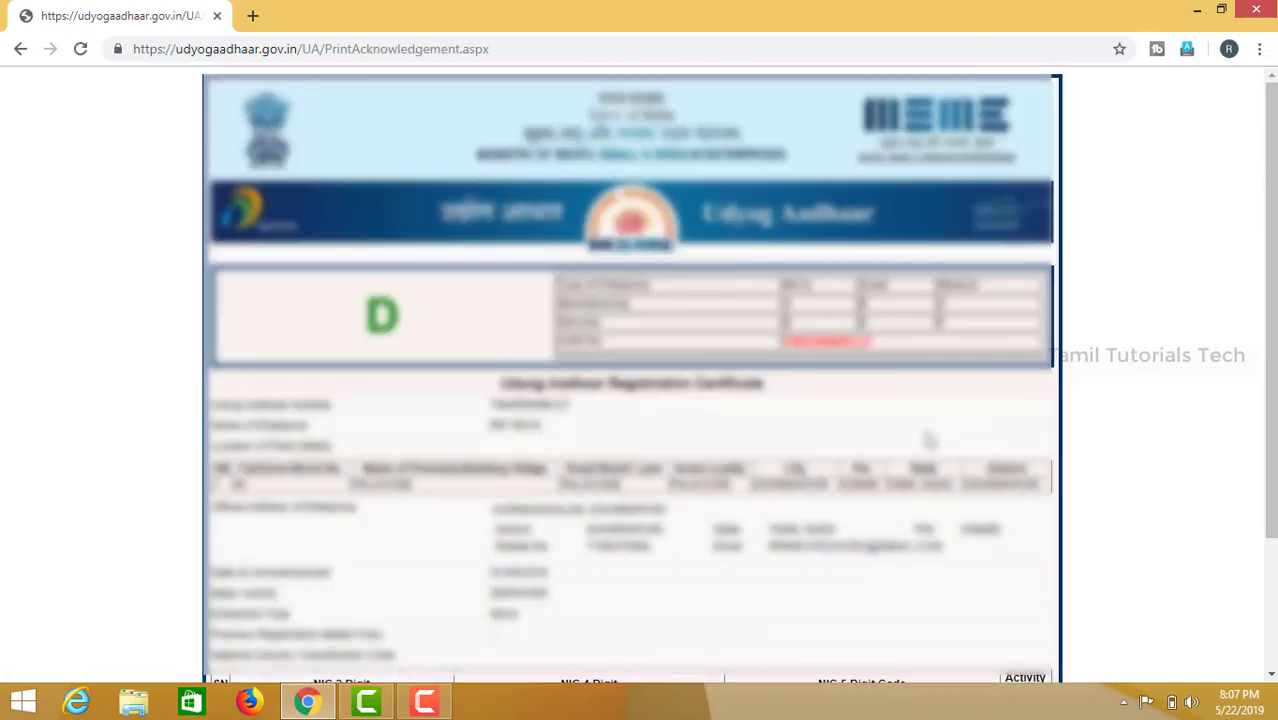
{"action": "scroll", "coordinate": [638, 675], "scroll_direction": "down", "scroll_amount": 2}
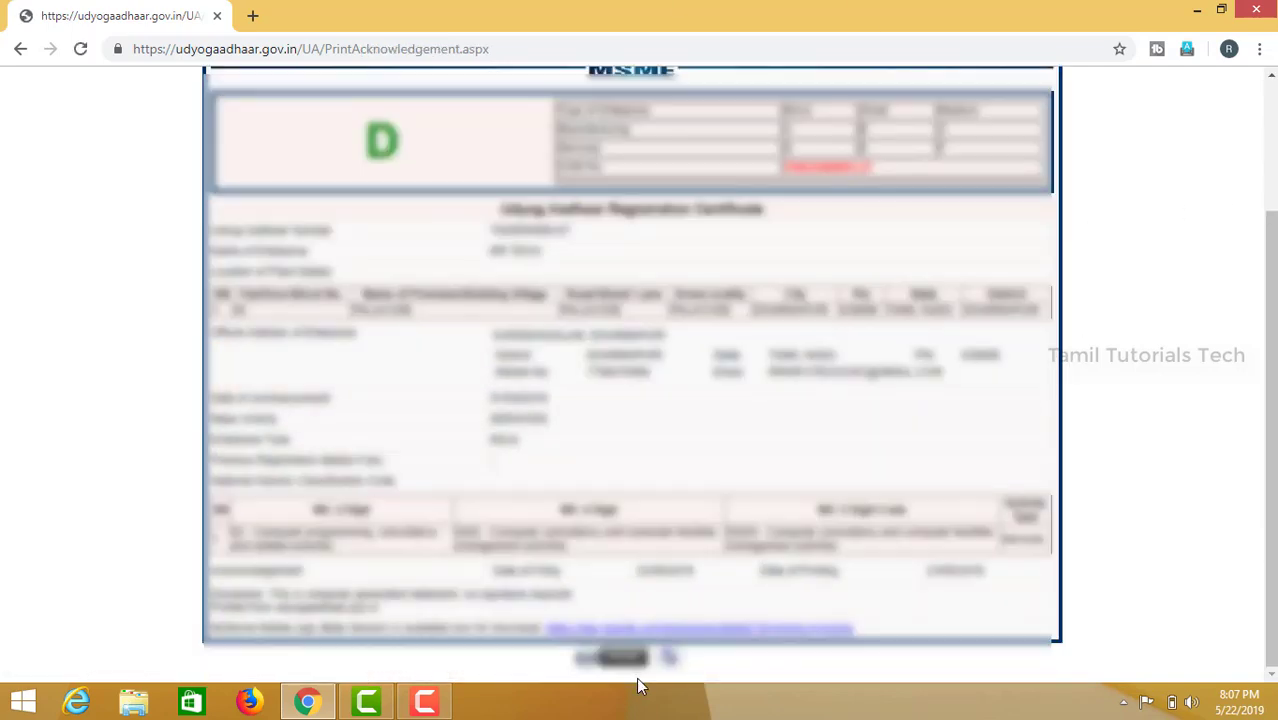
{"action": "left_click", "coordinate": [622, 664]}
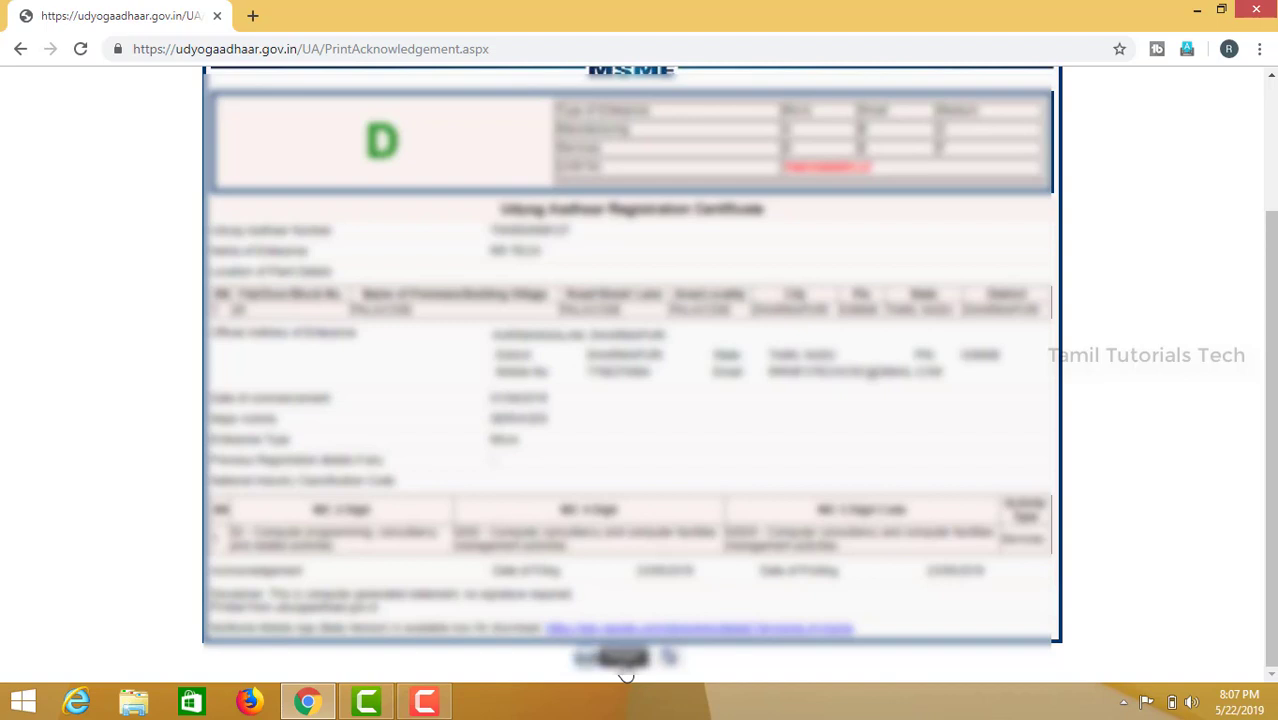